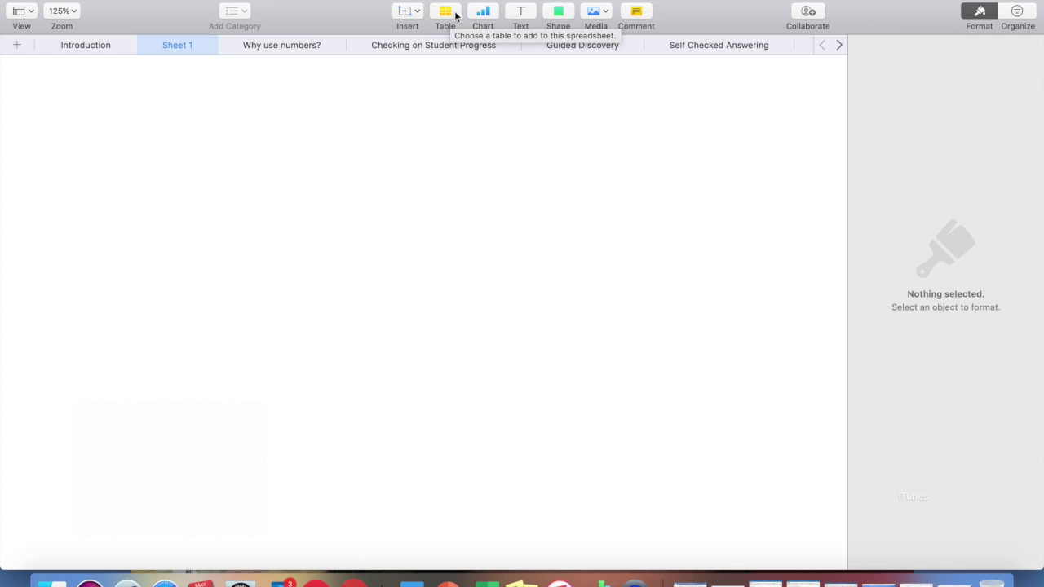
# Step: Try a text box with the yellow shape style on the empty sheet and remove it
pyautogui.click(530, 15)
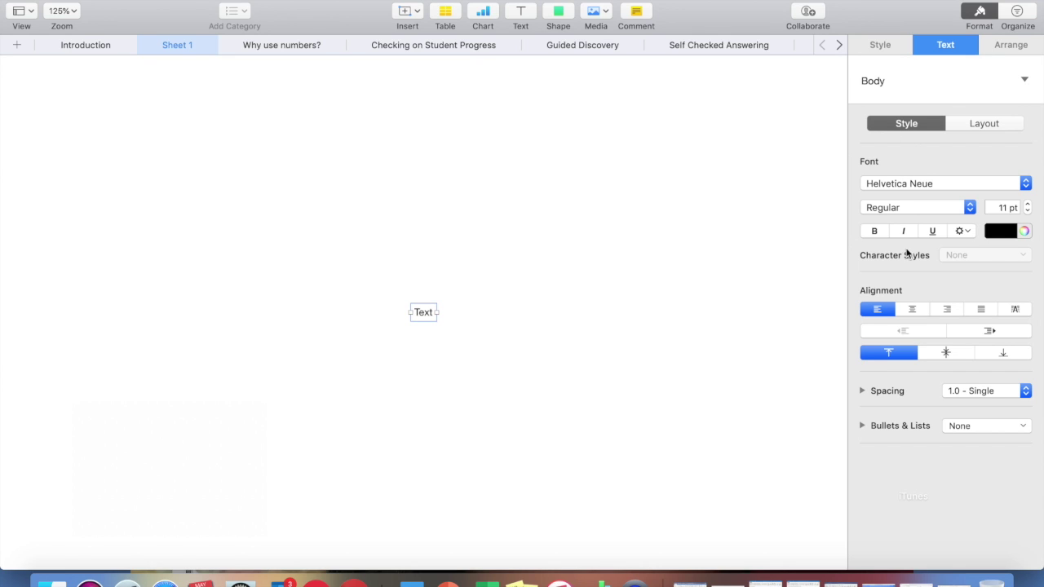
pyautogui.click(888, 47)
pyautogui.click(906, 128)
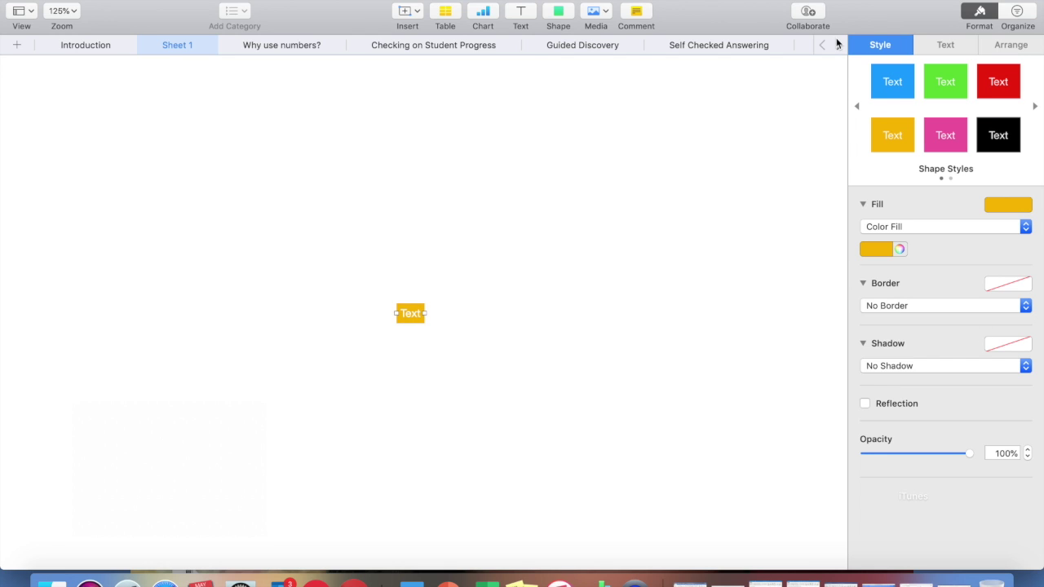
pyautogui.moveTo(470, 335); pyautogui.dragTo(371, 291)
pyautogui.press('Delete')
pyautogui.click(604, 13)
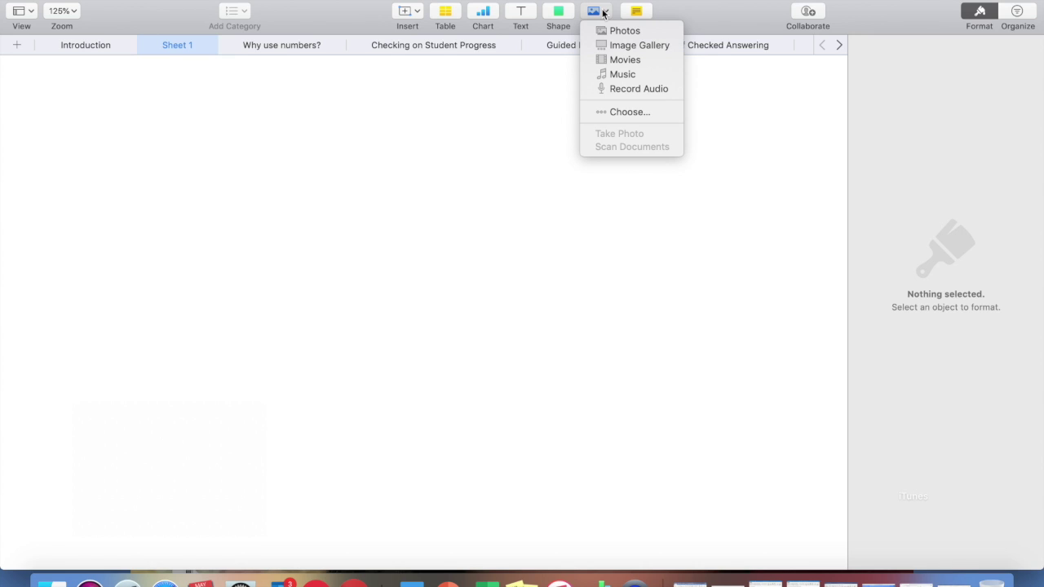
pyautogui.click(474, 157)
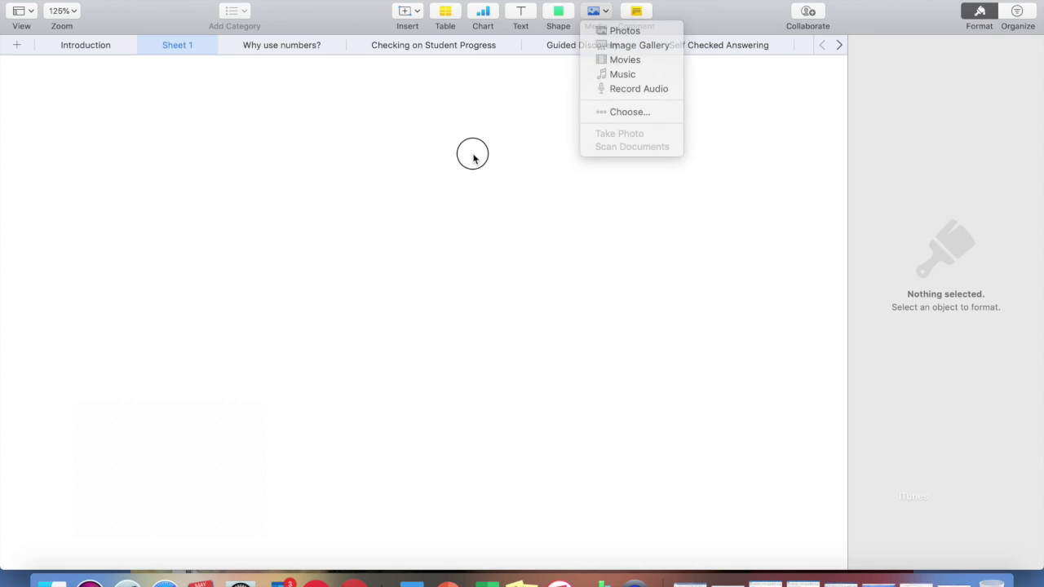
# Step: Insert a table with a dark blue header row and a header column, and move it toward the middle of the sheet
pyautogui.click(453, 16)
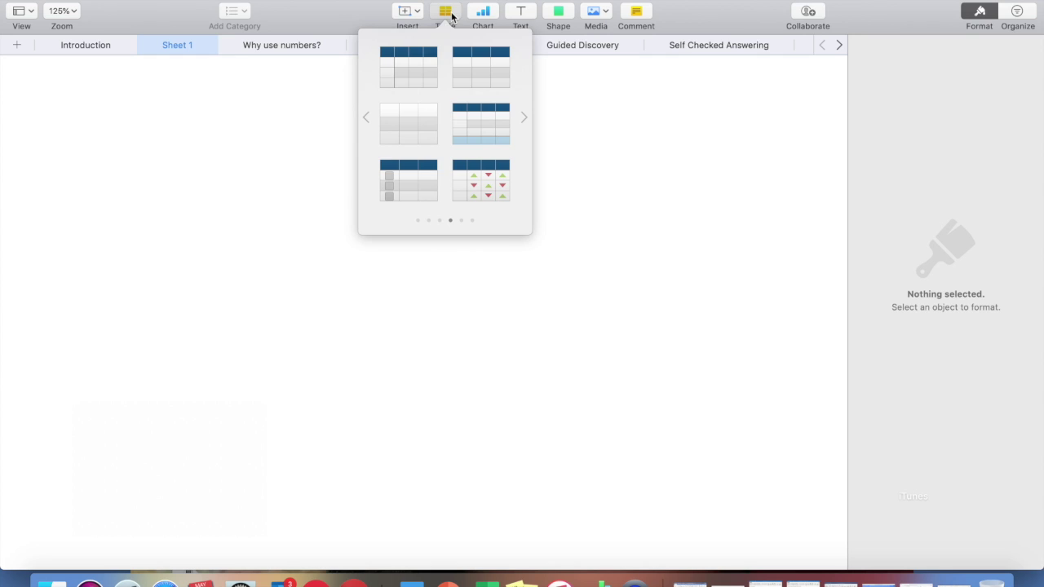
pyautogui.click(525, 117)
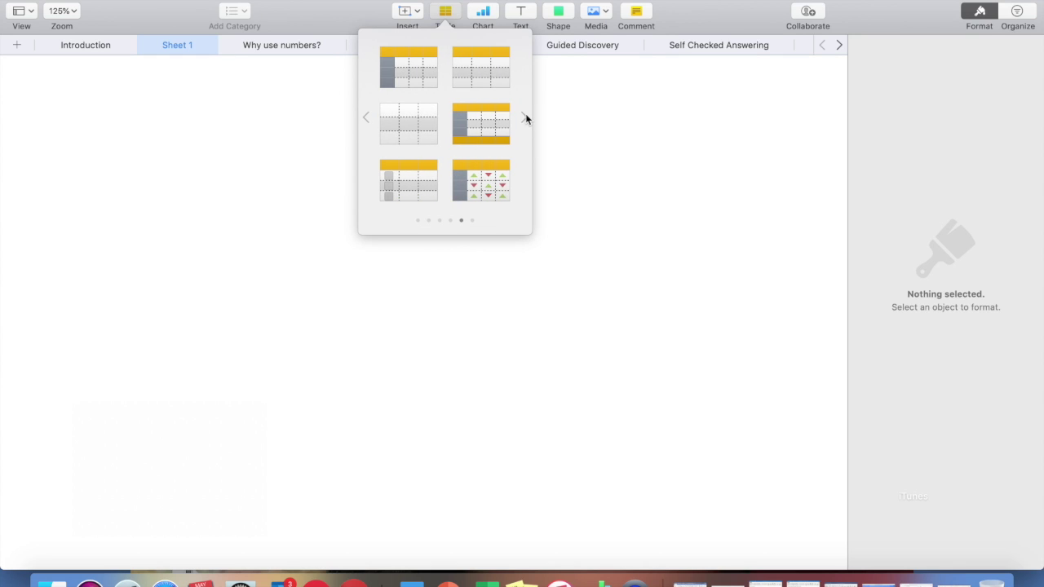
pyautogui.click(365, 117)
pyautogui.click(406, 74)
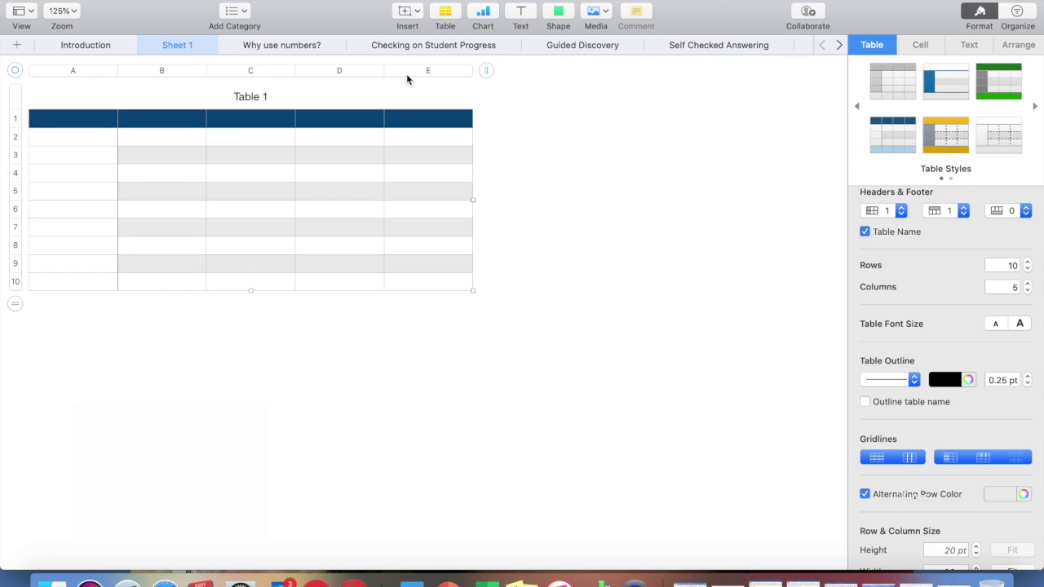
pyautogui.moveTo(16, 71); pyautogui.dragTo(155, 102)
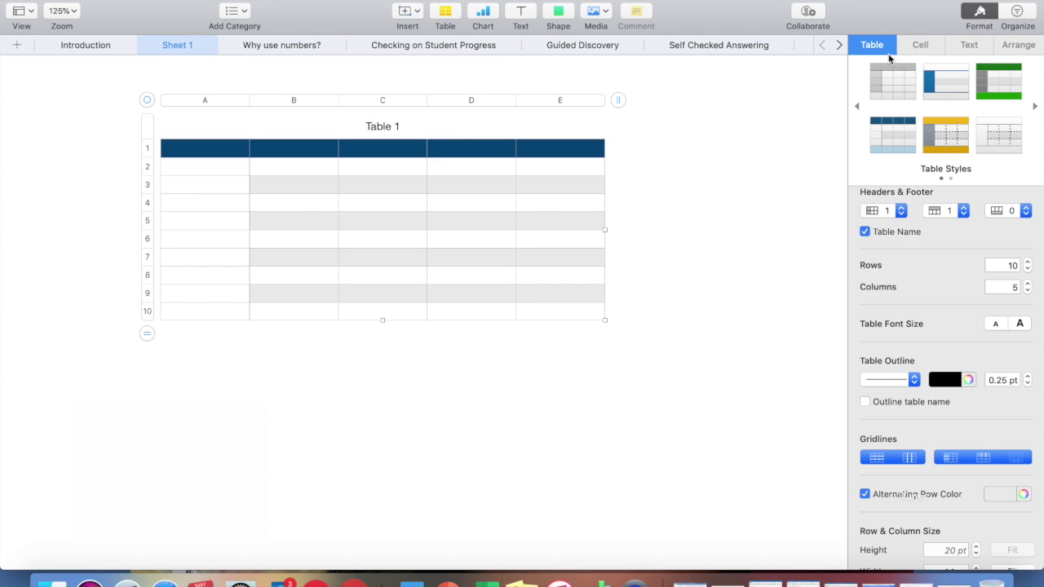
# Step: Format cell B2 as a checkbox
pyautogui.click(269, 168)
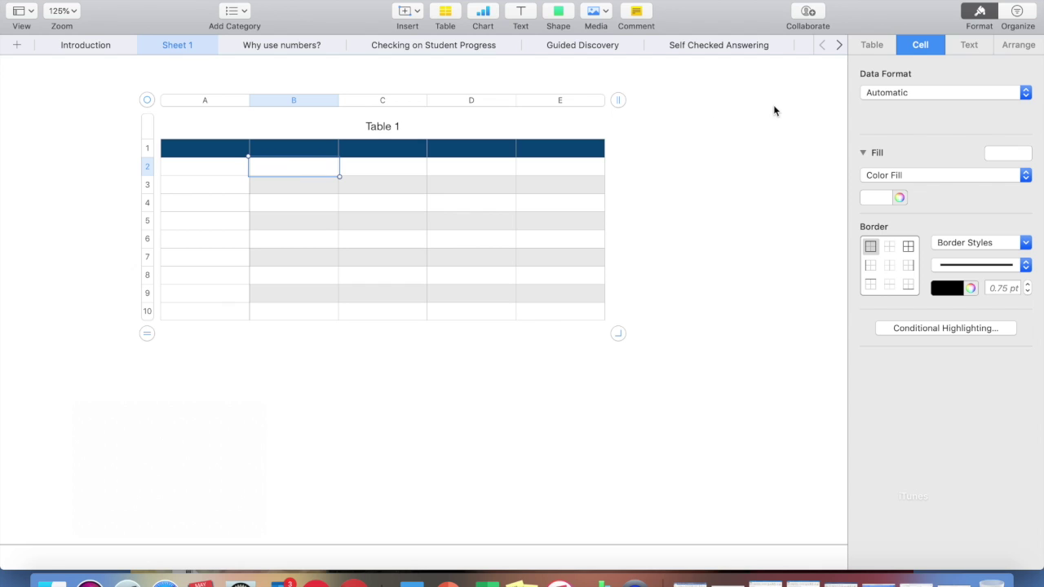
pyautogui.click(1029, 95)
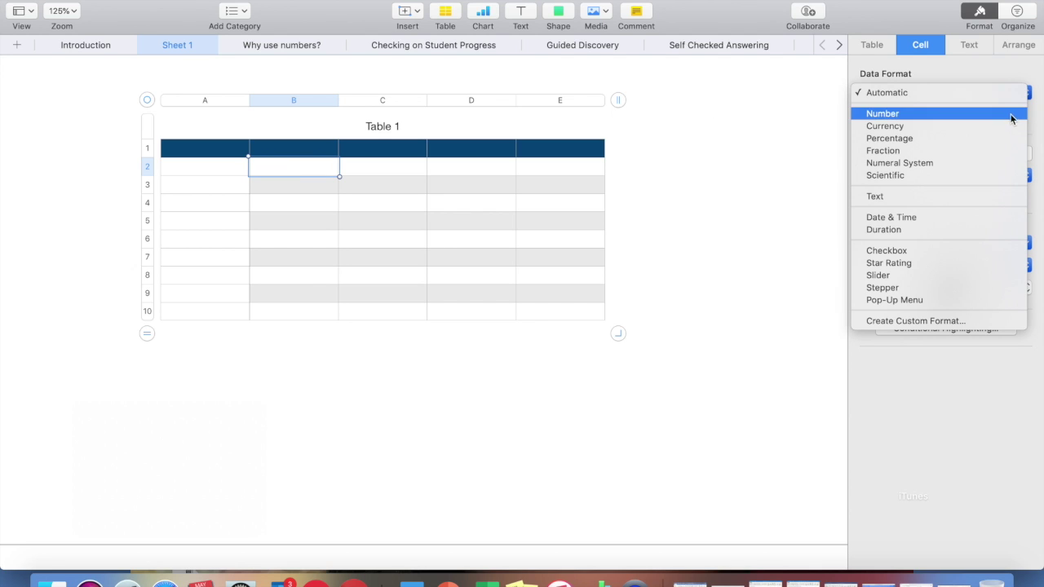
pyautogui.click(887, 252)
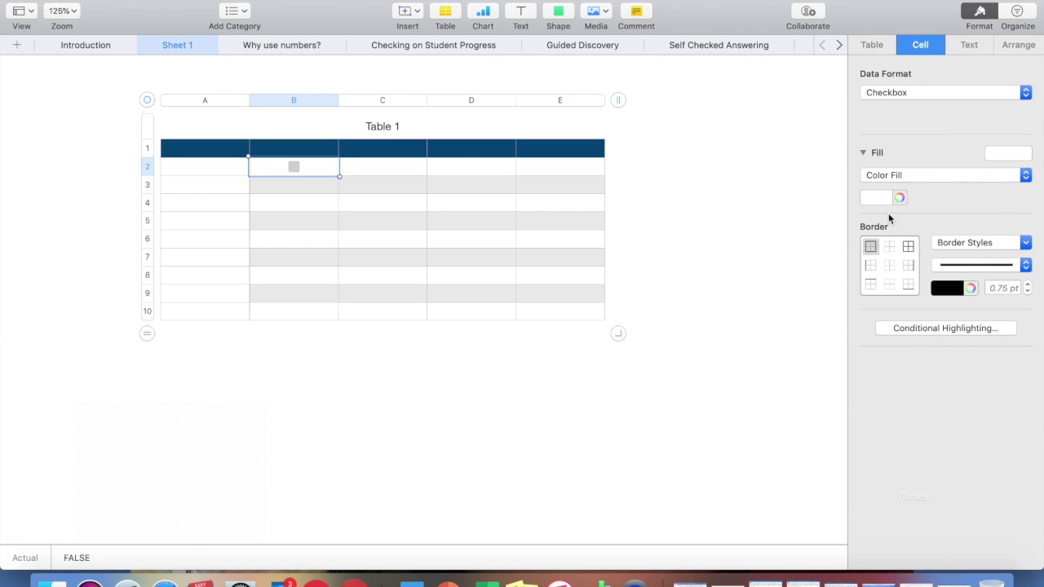
# Step: Change cell B2's data format to Star Rating and try ratings, ending with one star
pyautogui.click(1024, 96)
pyautogui.click(991, 106)
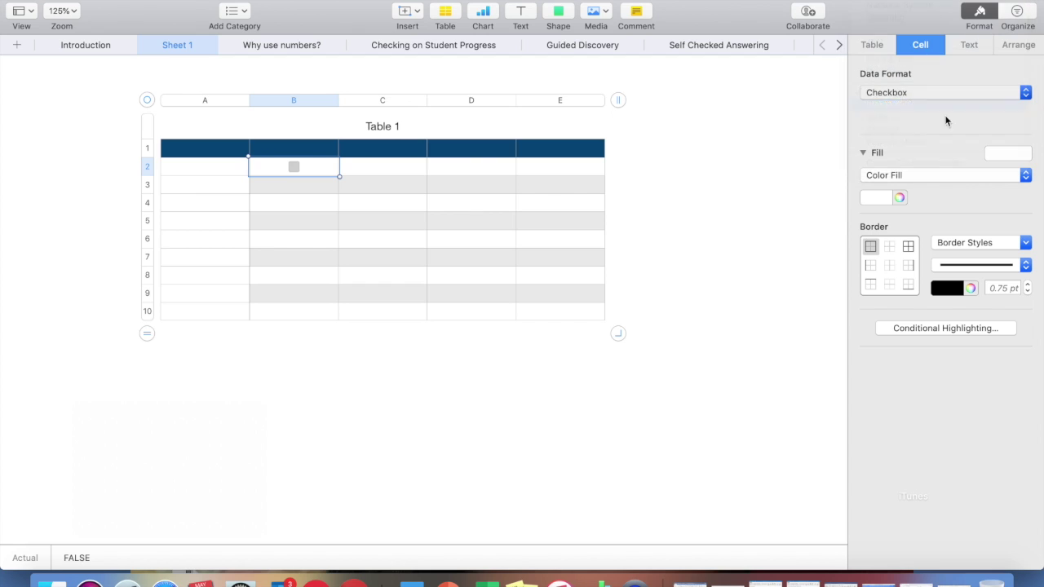
pyautogui.click(259, 168)
pyautogui.click(276, 167)
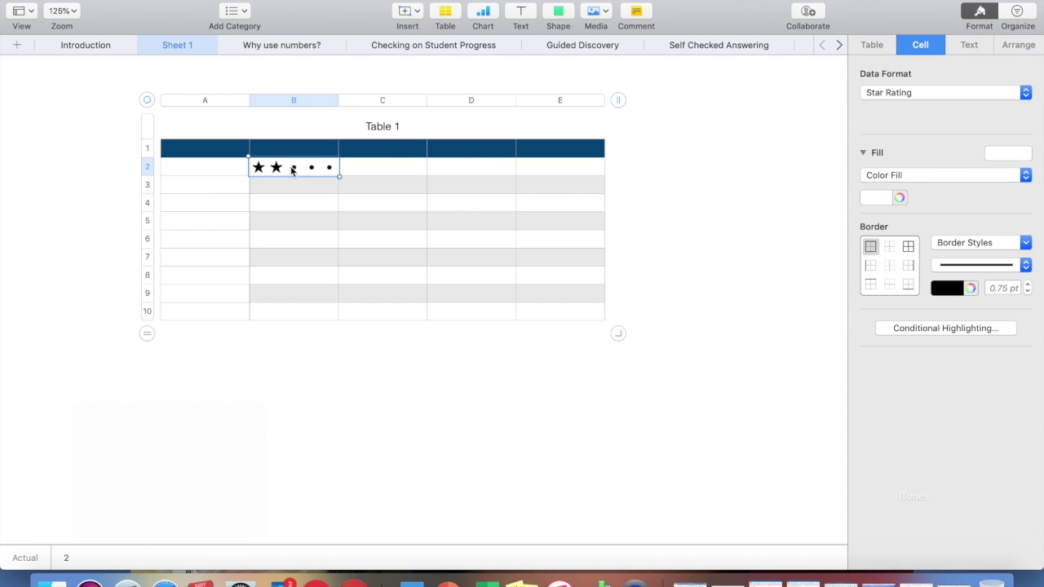
pyautogui.click(259, 168)
# Step: Change cell B2's data format to Stepper and step its value up and down, ending at 0
pyautogui.click(980, 96)
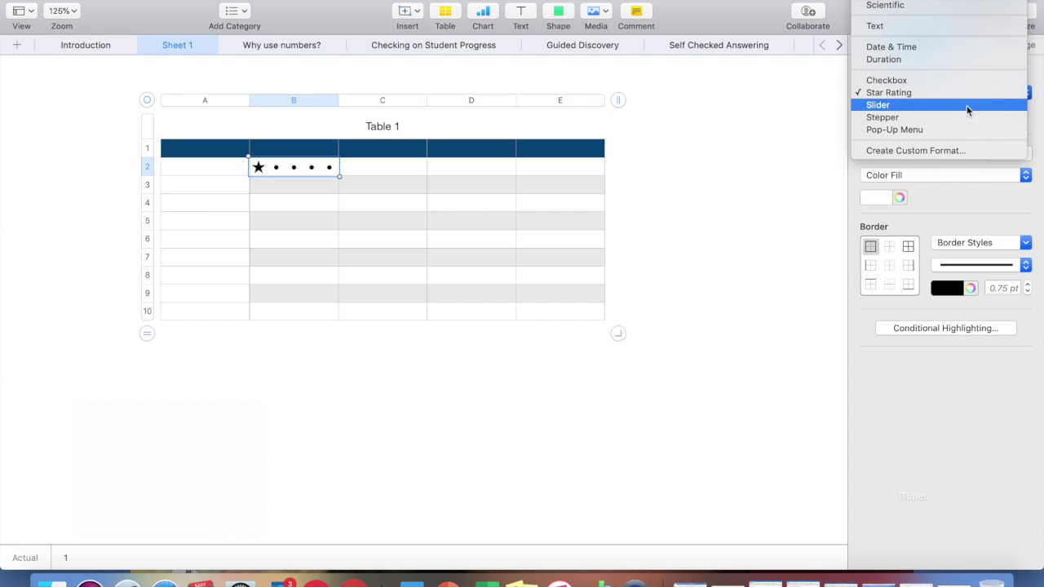
pyautogui.click(943, 120)
pyautogui.click(353, 161)
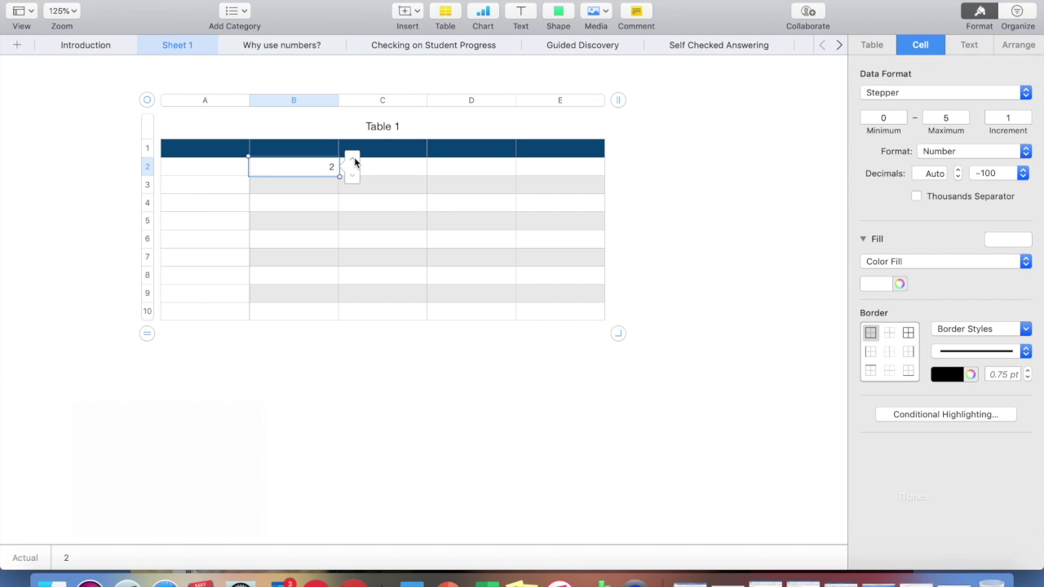
pyautogui.click(353, 161)
pyautogui.click(357, 188)
pyautogui.click(331, 168)
pyautogui.click(350, 164)
pyautogui.doubleClick(350, 177)
pyautogui.click(355, 157)
pyautogui.click(355, 157)
pyautogui.click(355, 156)
pyautogui.click(355, 179)
pyautogui.click(355, 179)
pyautogui.click(355, 178)
# Step: Change cell B2's data format to Pop-Up Menu
pyautogui.click(979, 93)
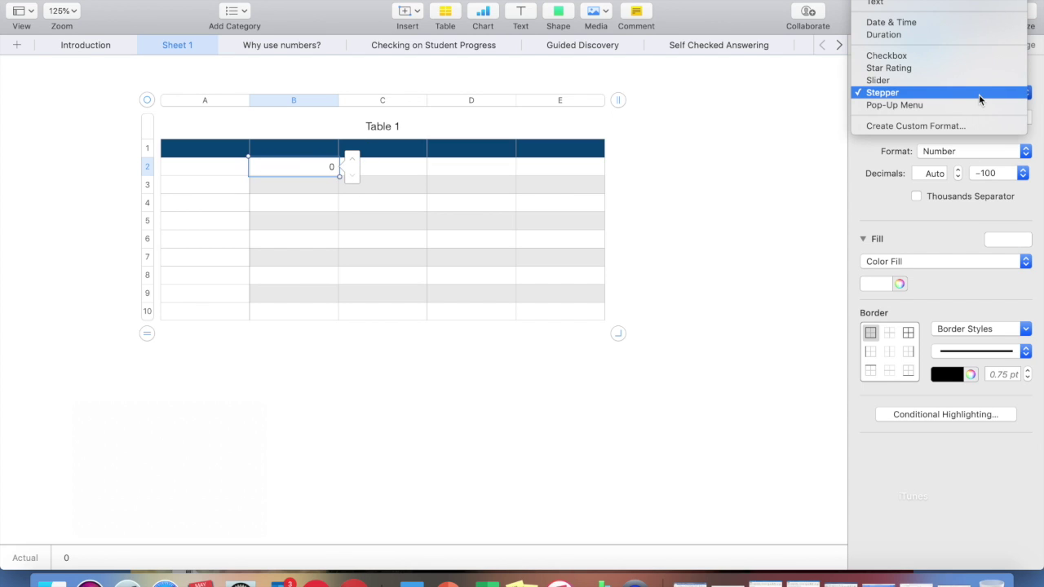
pyautogui.click(964, 105)
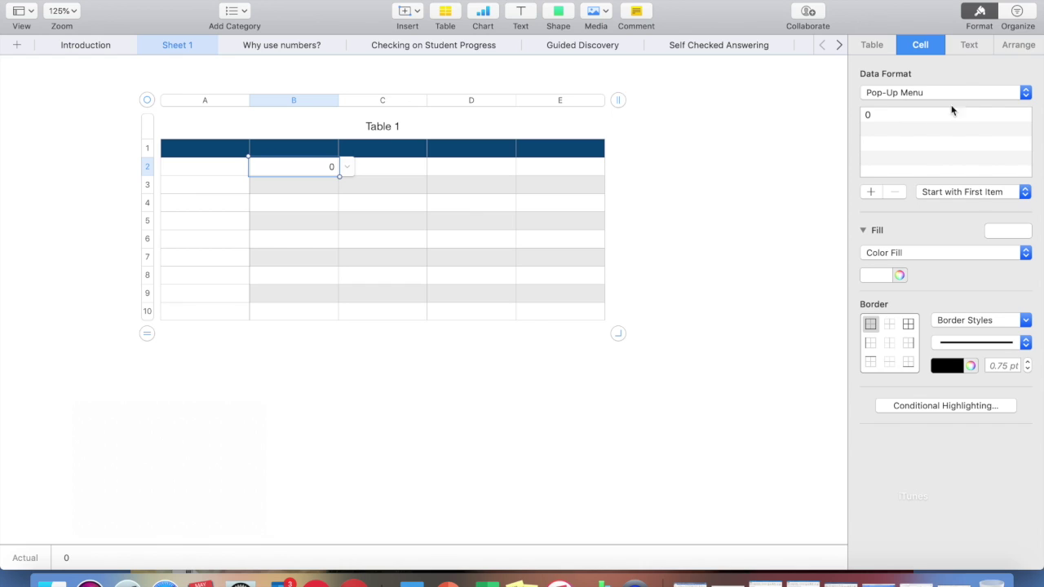
pyautogui.click(886, 115)
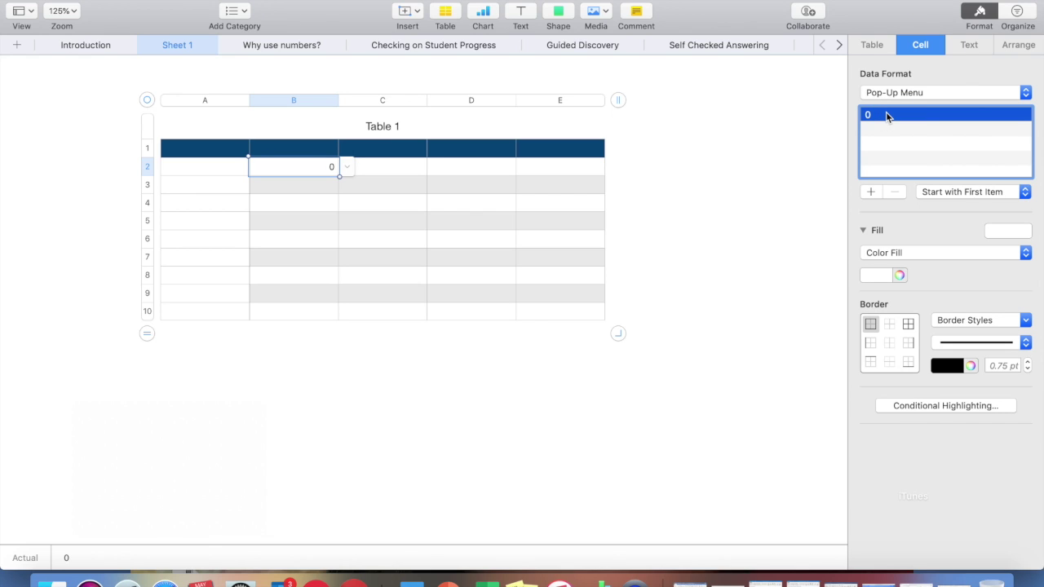
pyautogui.click(886, 115)
pyautogui.click(890, 129)
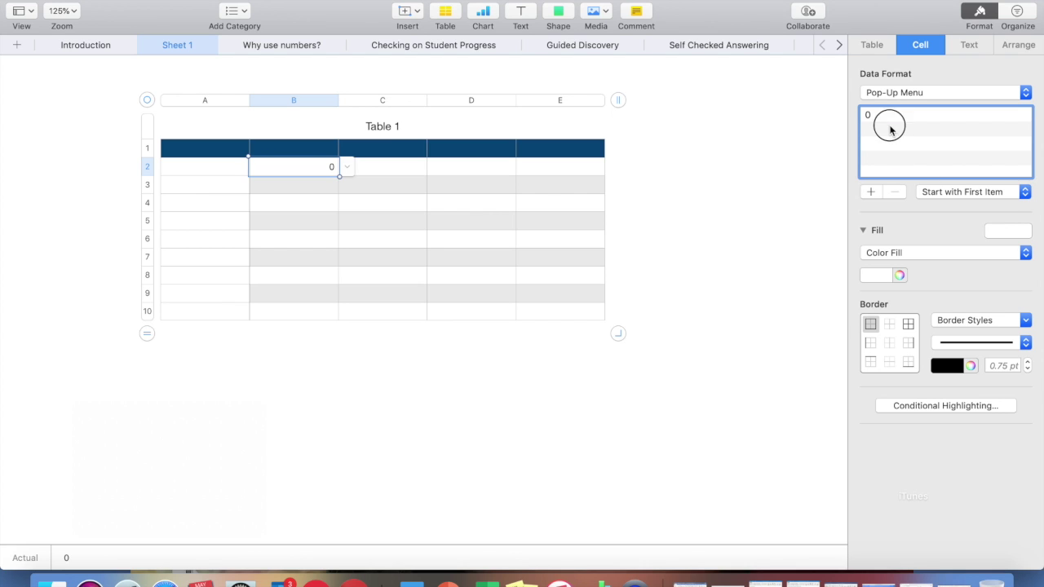
# Step: Add the items blue, red and white to cell B2's pop-up menu choices
pyautogui.click(871, 192)
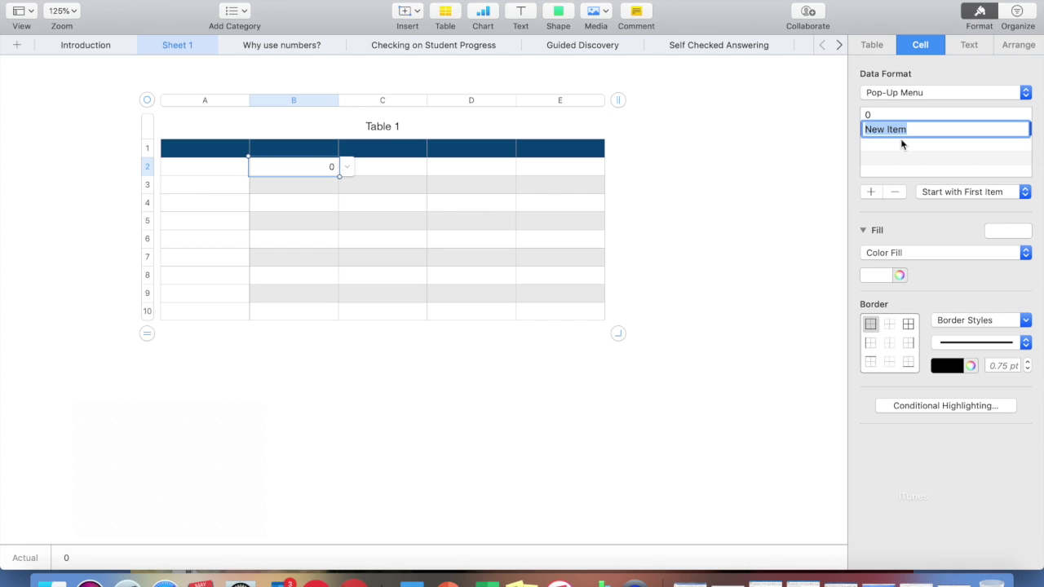
pyautogui.write('blue')
pyautogui.click(872, 192)
pyautogui.write('red')
pyautogui.click(872, 192)
pyautogui.write('white')
pyautogui.click(804, 200)
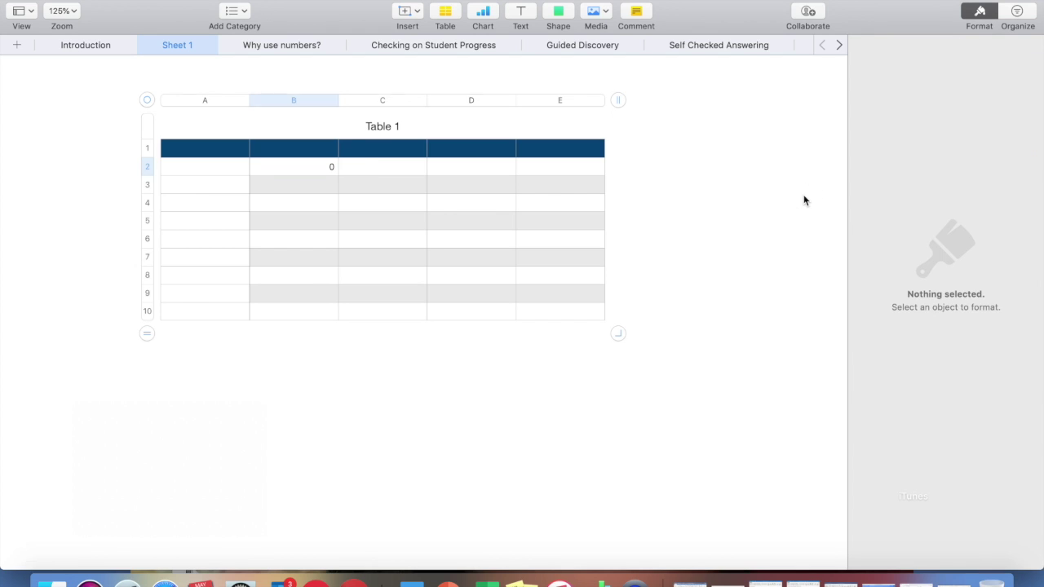
# Step: Choose white from the pop-up menu in cell B2 and deselect the table
pyautogui.click(292, 168)
pyautogui.click(348, 168)
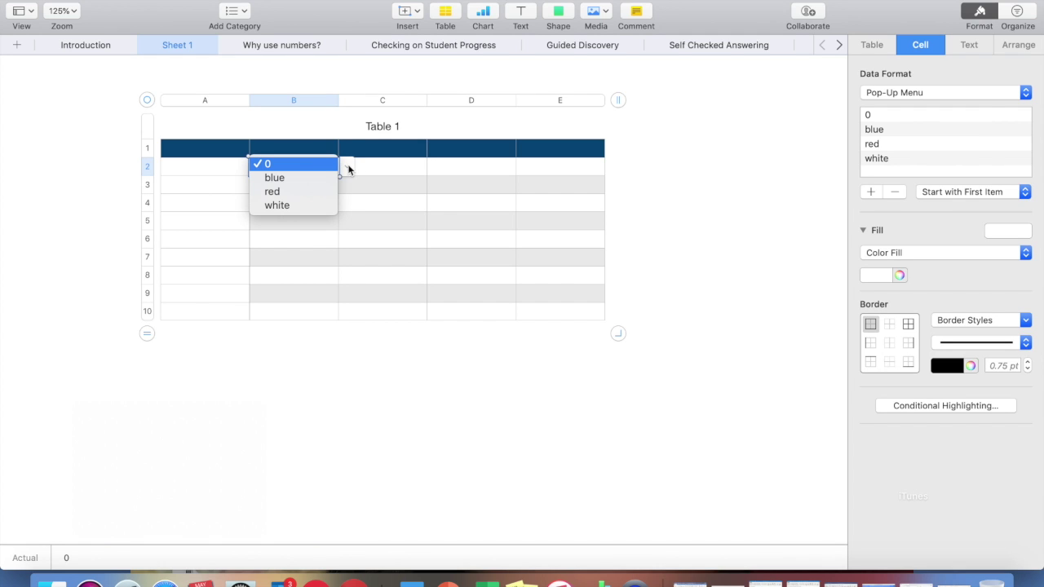
pyautogui.click(298, 204)
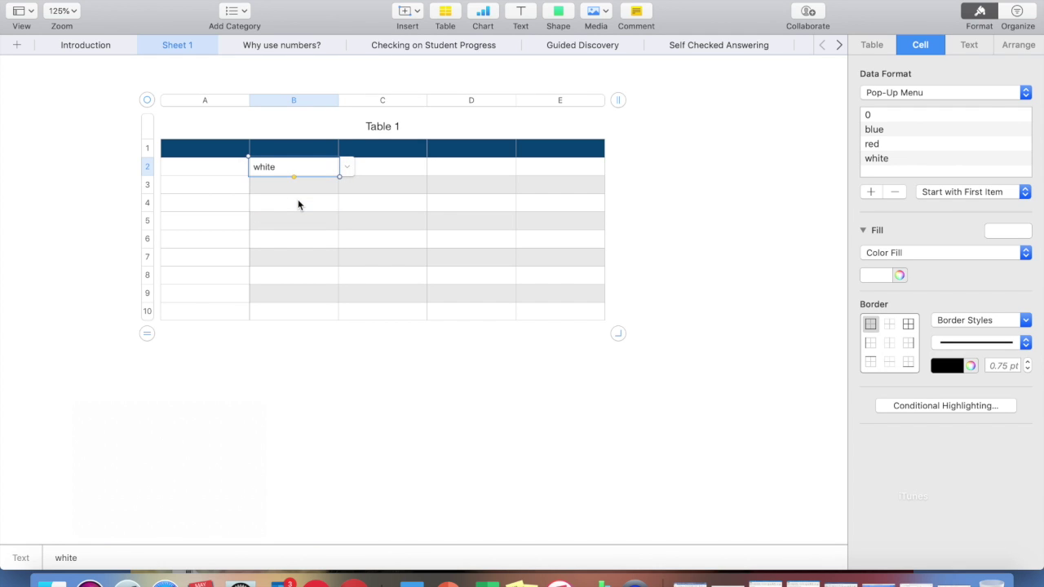
pyautogui.click(749, 242)
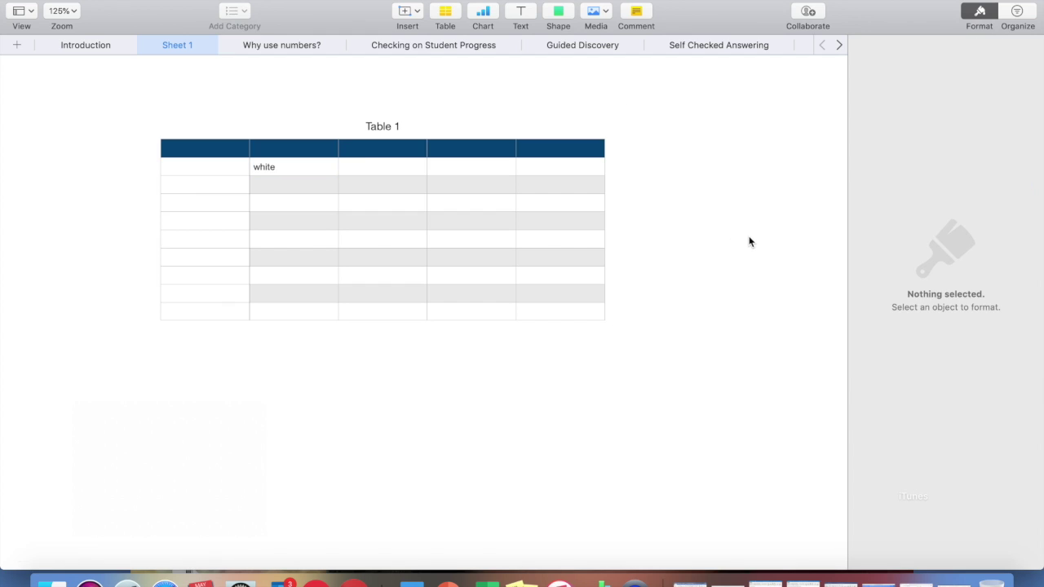
# Step: Add a conditional highlighting rule to cell B2 for when its text is "white"
pyautogui.click(301, 164)
pyautogui.click(924, 408)
pyautogui.click(923, 70)
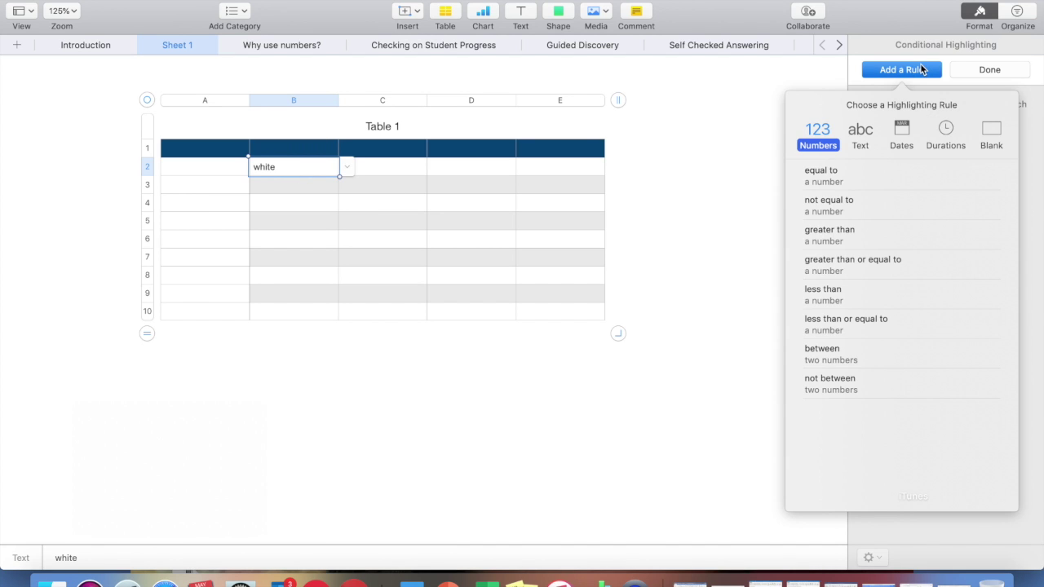
pyautogui.click(862, 129)
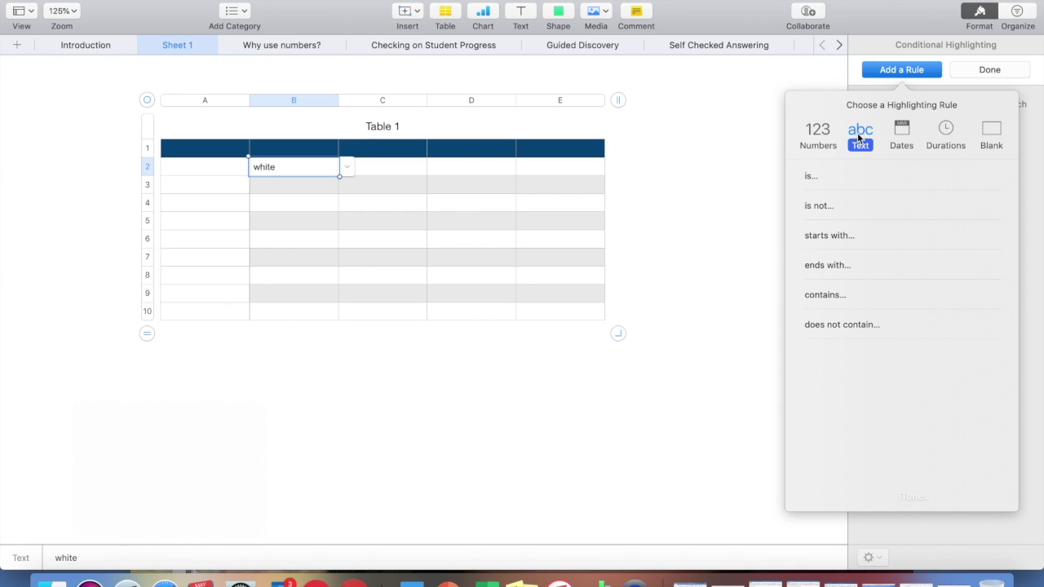
pyautogui.click(832, 179)
pyautogui.write('white')
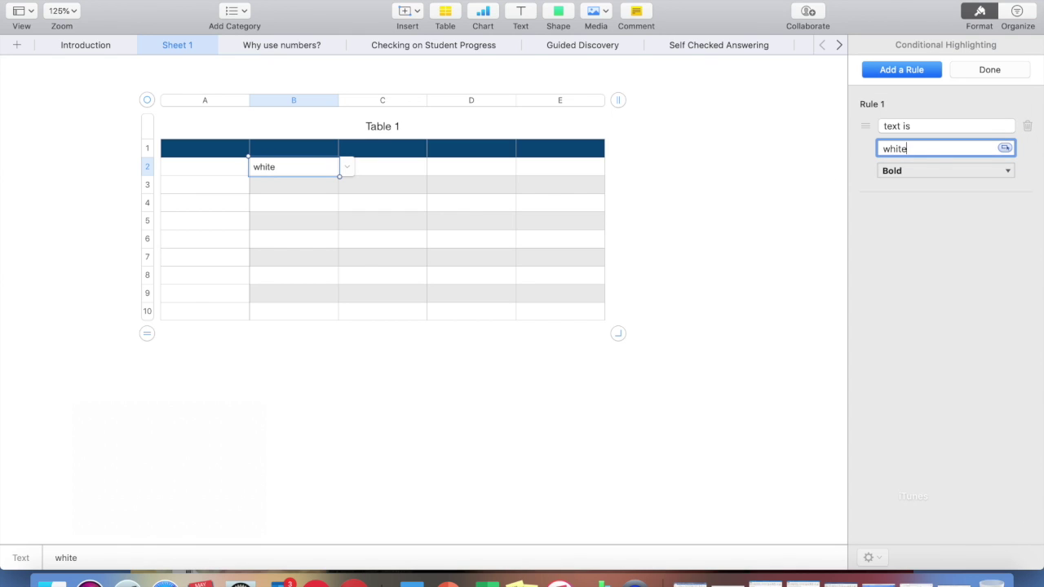
# Step: Set the highlighting style of the "white" rule to Green Fill, trying Green Text first
pyautogui.click(1007, 172)
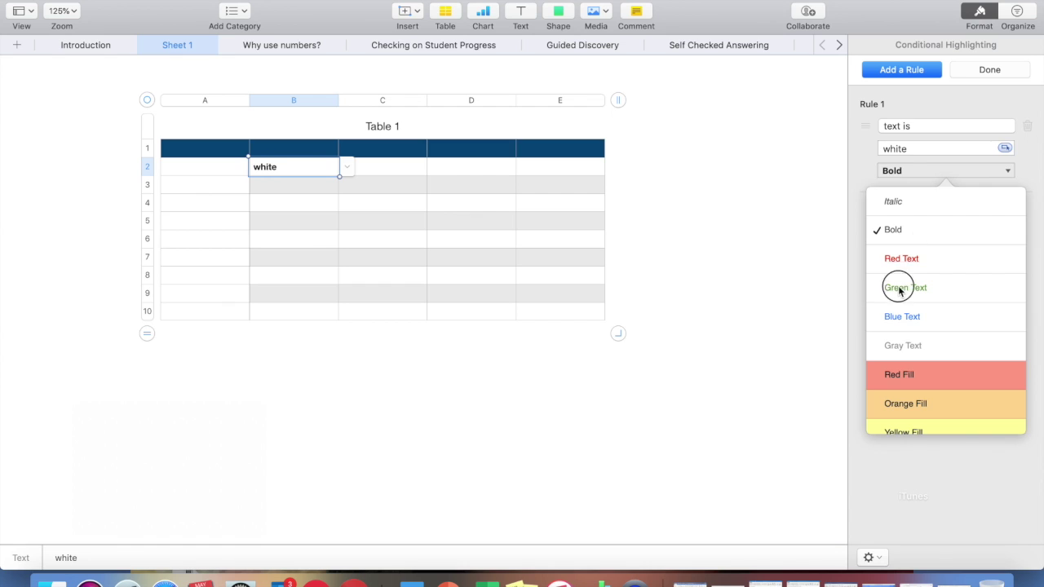
pyautogui.click(900, 289)
pyautogui.click(991, 171)
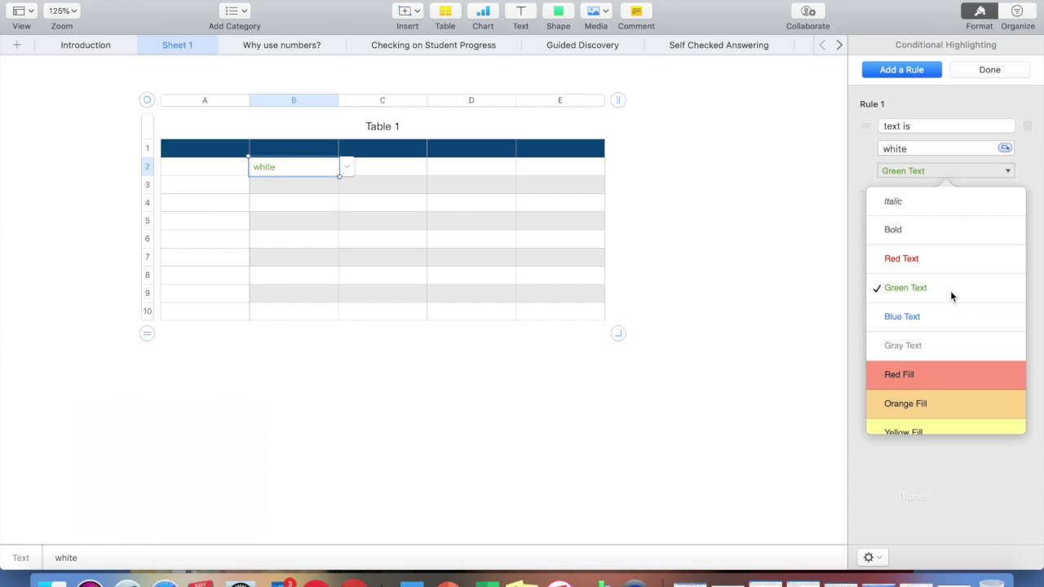
pyautogui.scroll(-4, 935, 395)
pyautogui.click(932, 334)
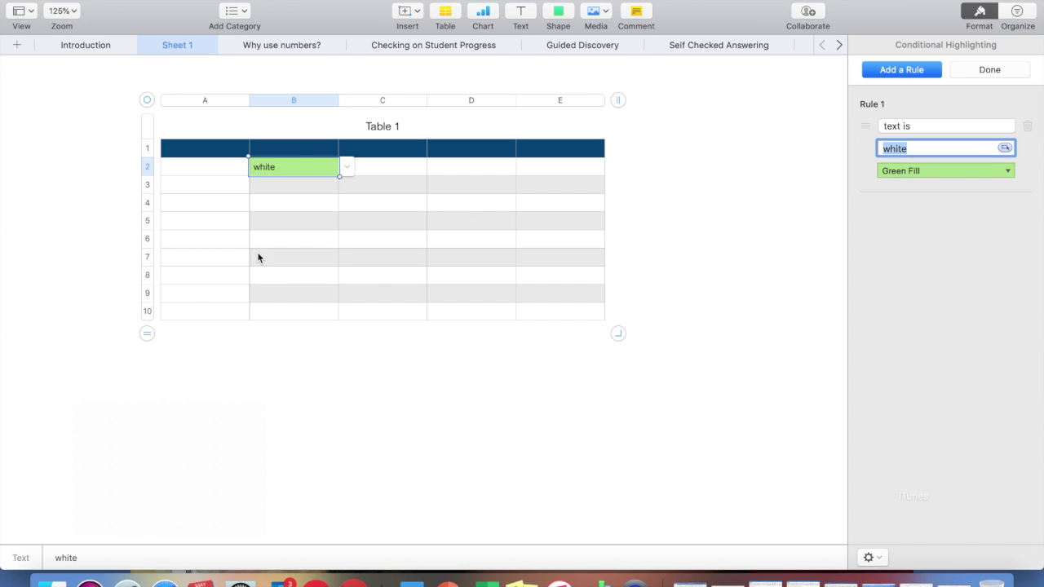
# Step: Test the highlighting rule by switching cell B2 to blue and back to white
pyautogui.click(347, 166)
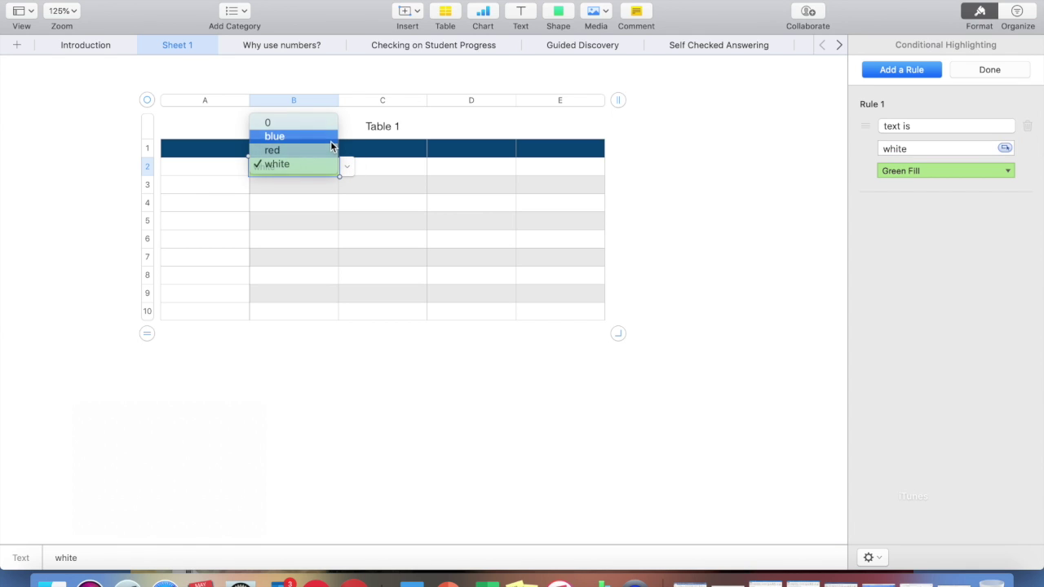
pyautogui.click(331, 143)
pyautogui.click(346, 167)
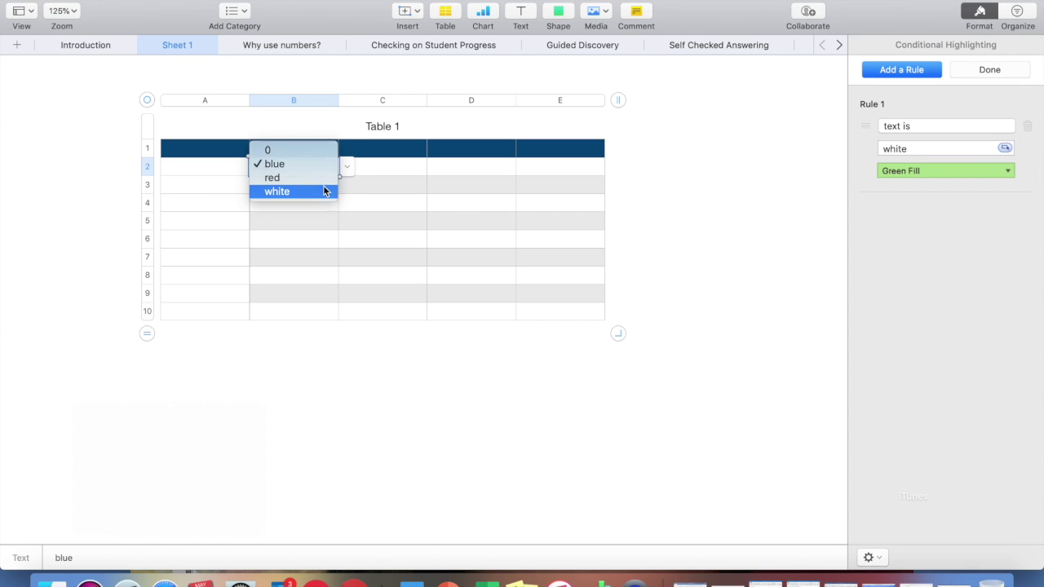
pyautogui.click(323, 191)
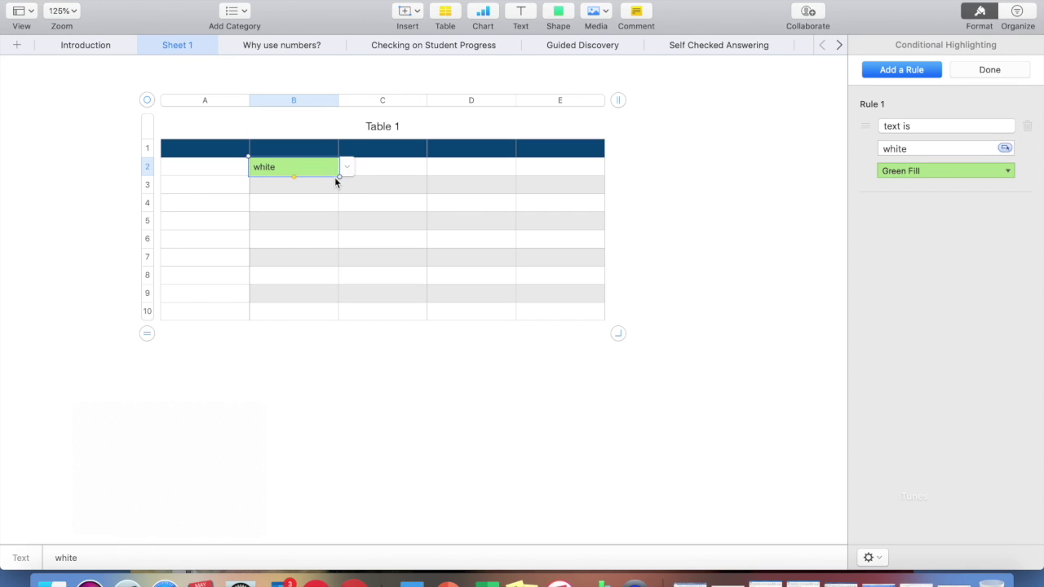
# Step: Add a second conditional highlighting rule to cell B2 giving it Red Fill when its text is "red"
pyautogui.click(911, 73)
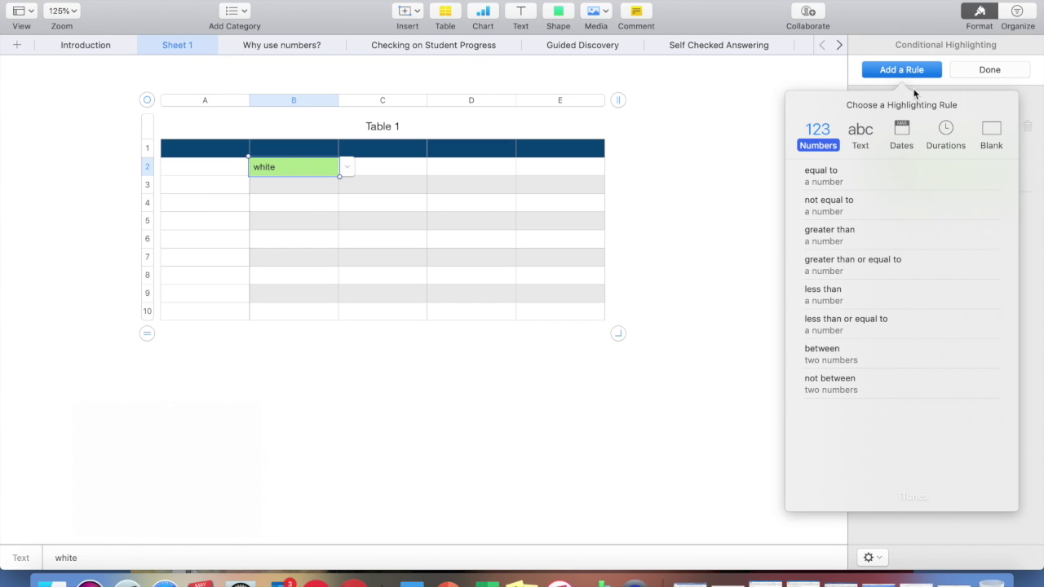
pyautogui.click(863, 145)
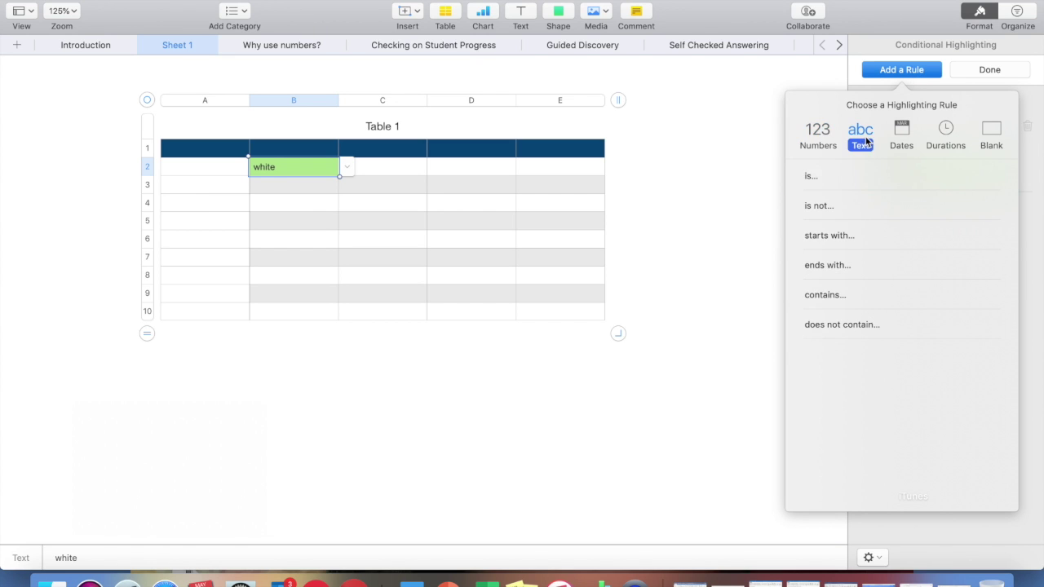
pyautogui.click(841, 176)
pyautogui.write('red')
pyautogui.click(935, 276)
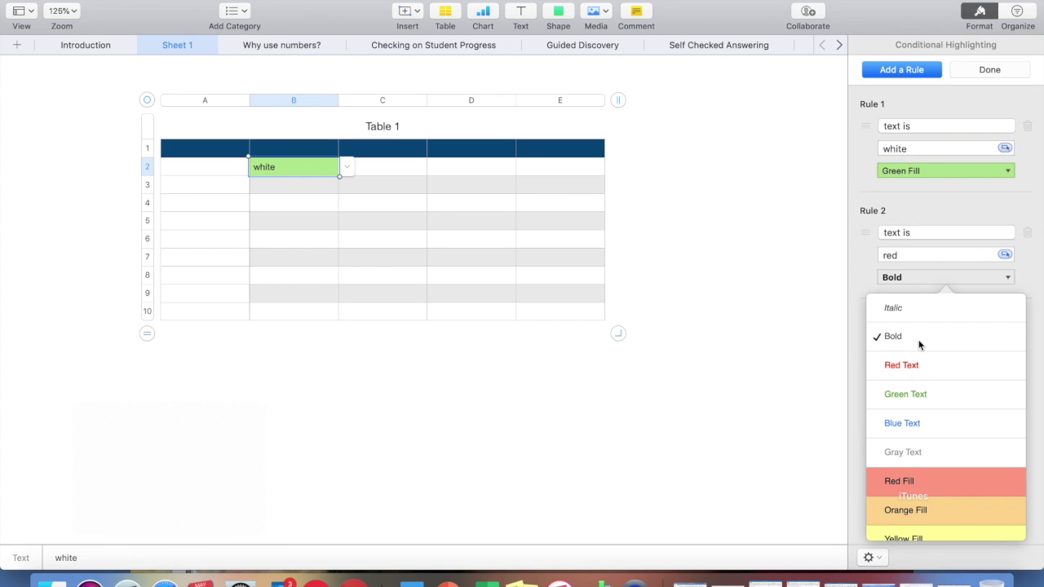
pyautogui.click(905, 481)
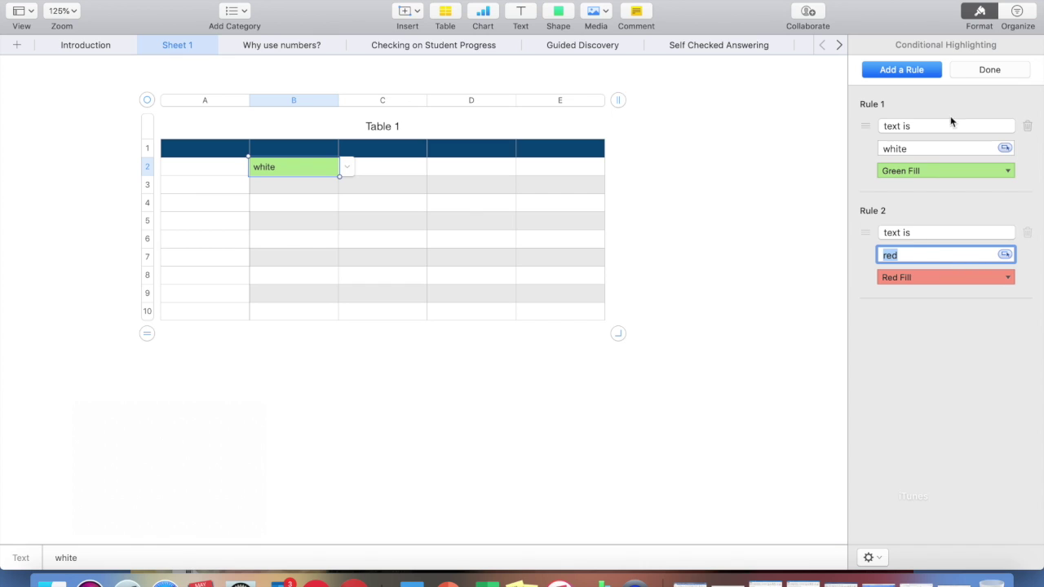
# Step: Finish editing the highlighting rules and choose red from the pop-up menu in cell B2
pyautogui.click(347, 166)
pyautogui.click(349, 164)
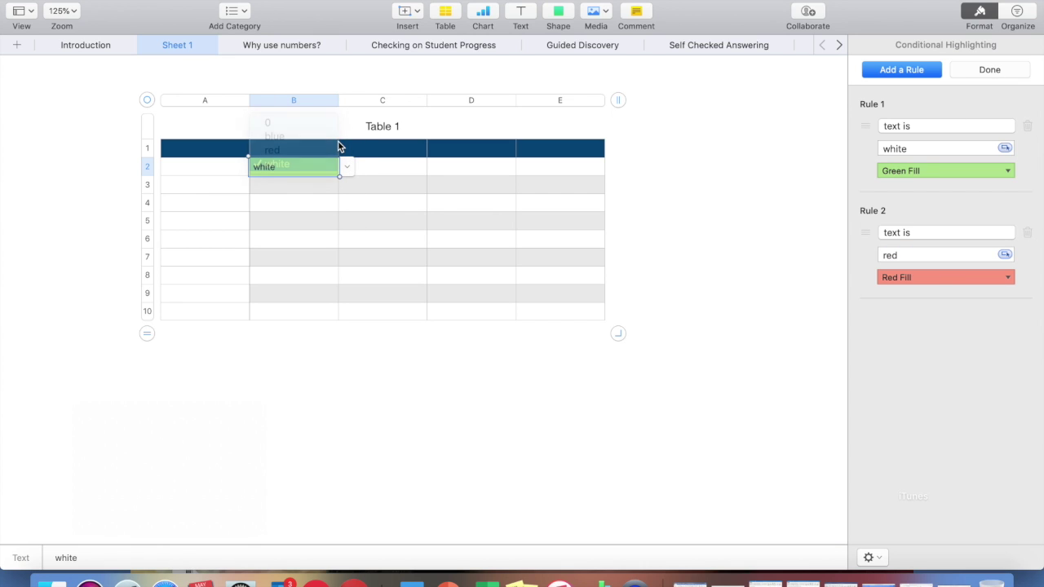
pyautogui.click(990, 70)
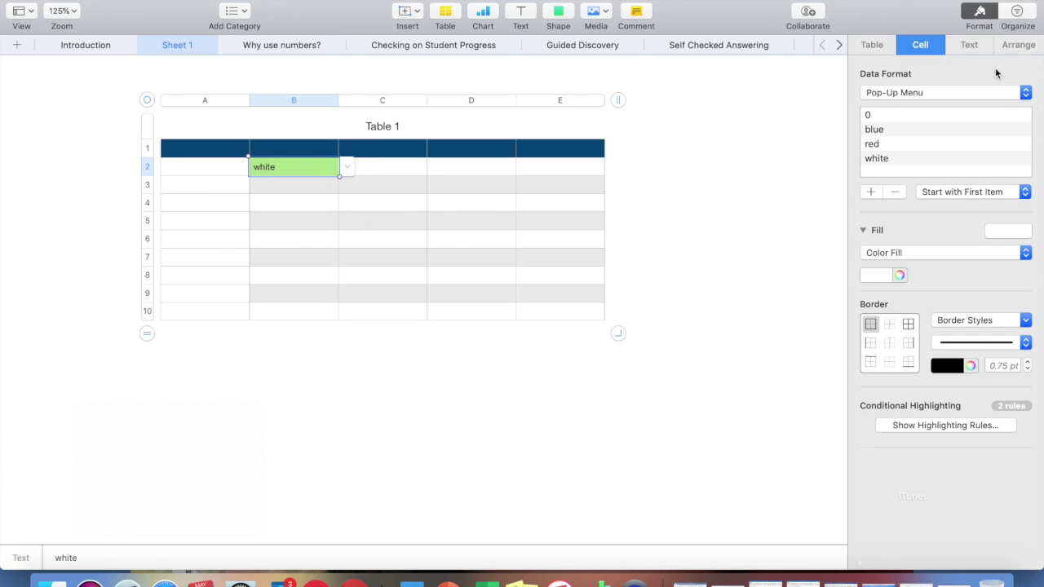
pyautogui.click(345, 166)
pyautogui.click(325, 156)
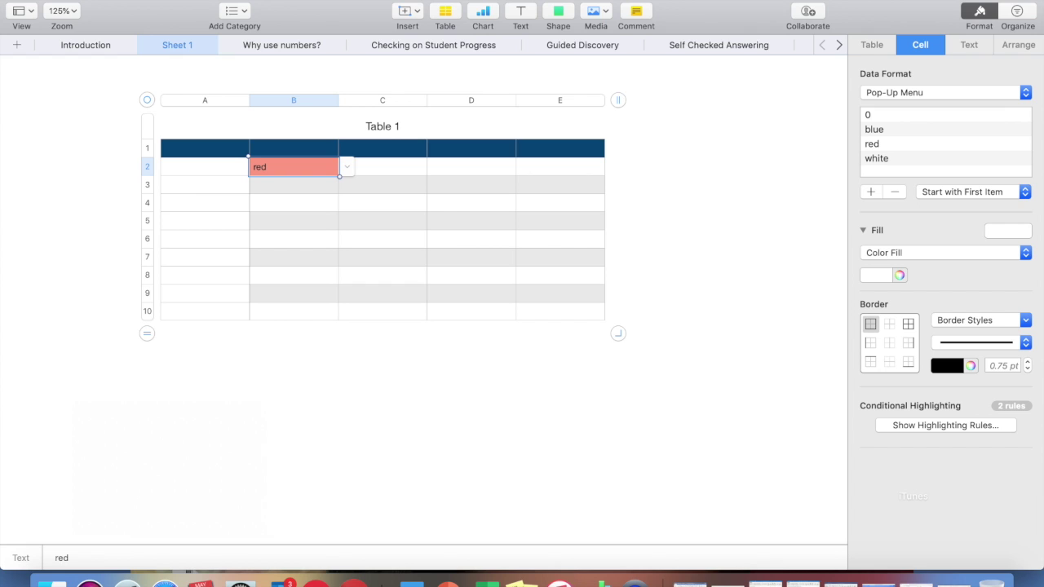
# Step: Open the "Why use numbers?" sheet, briefly returning to Sheet 1 for comparison
pyautogui.click(276, 45)
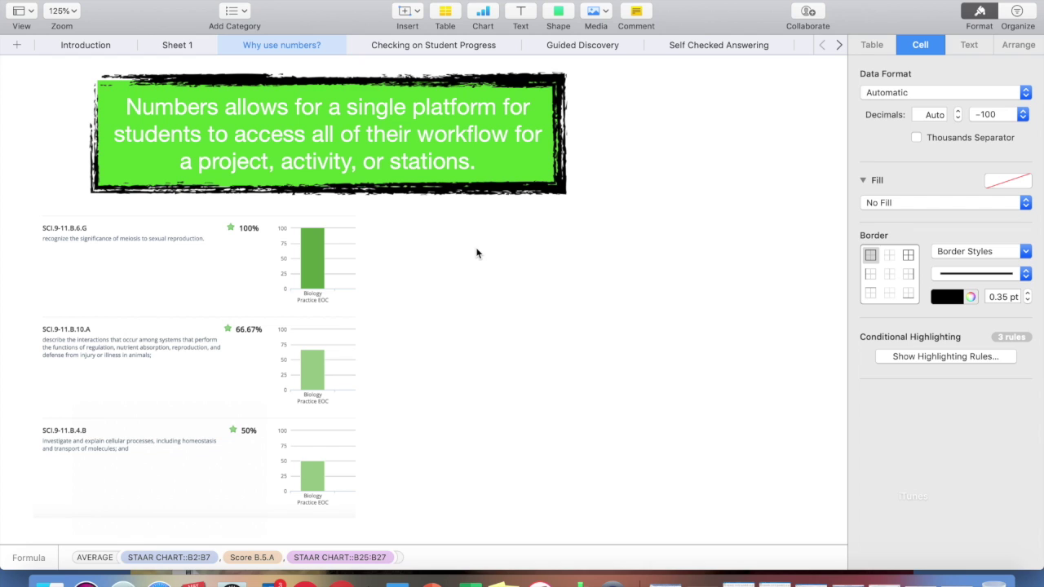
pyautogui.click(186, 47)
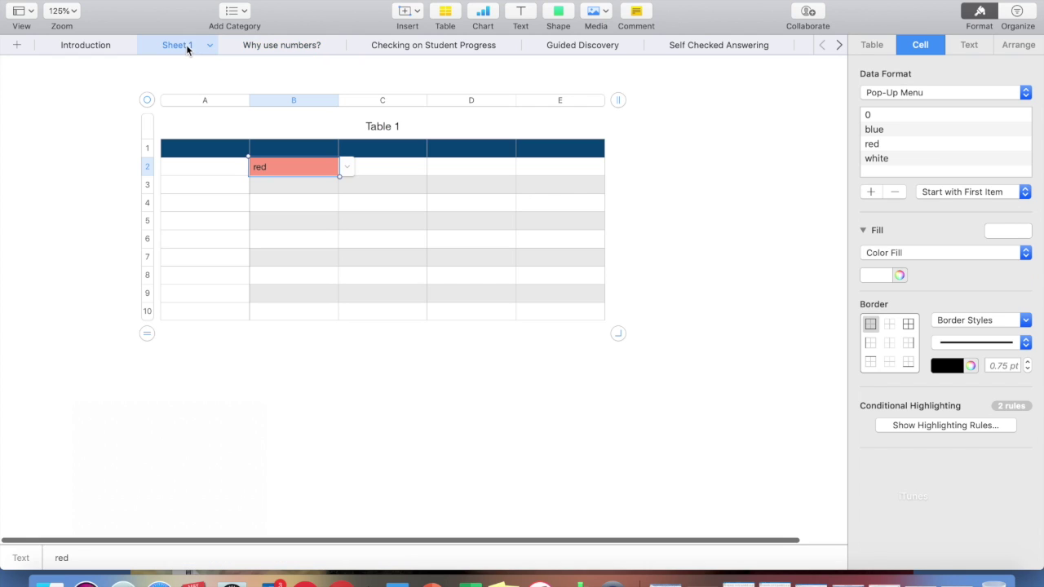
pyautogui.click(276, 47)
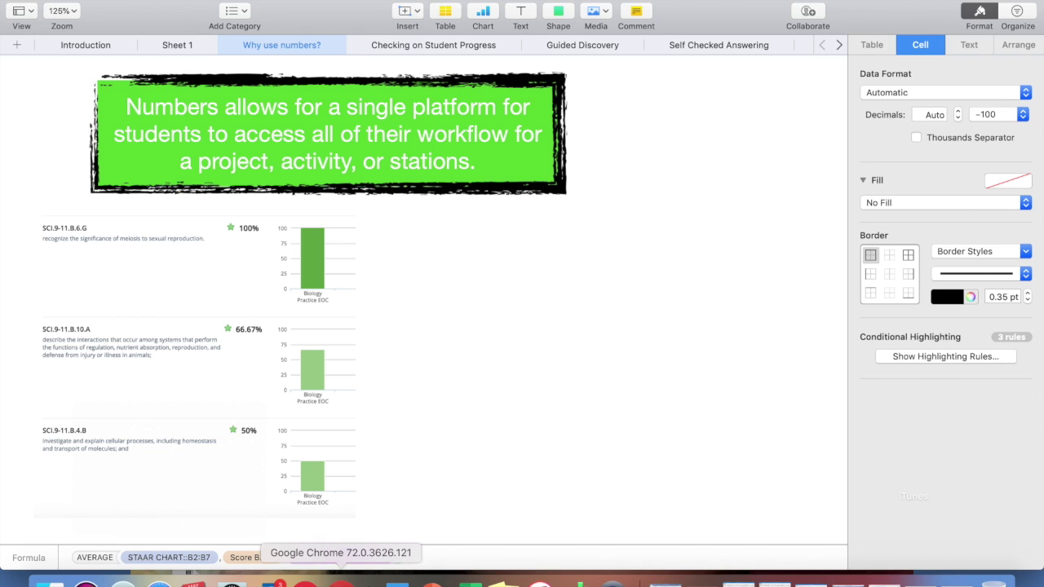
# Step: Switch to Google Chrome, look through the Schoology learning objectives report, and return to Numbers
pyautogui.click(341, 581)
pyautogui.scroll(15, 487, 250)
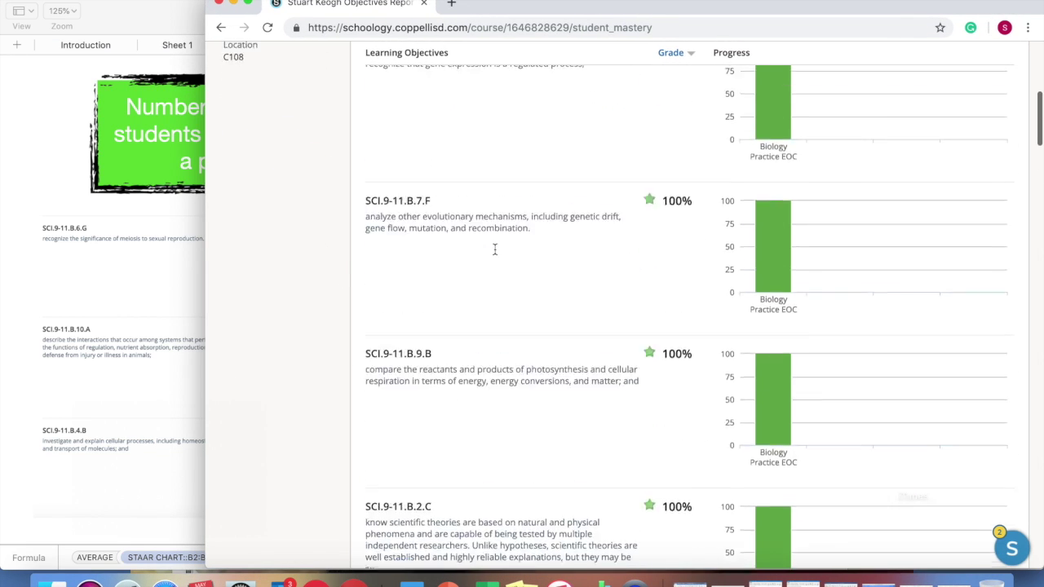
pyautogui.scroll(-5, 495, 253)
pyautogui.scroll(-20, 496, 255)
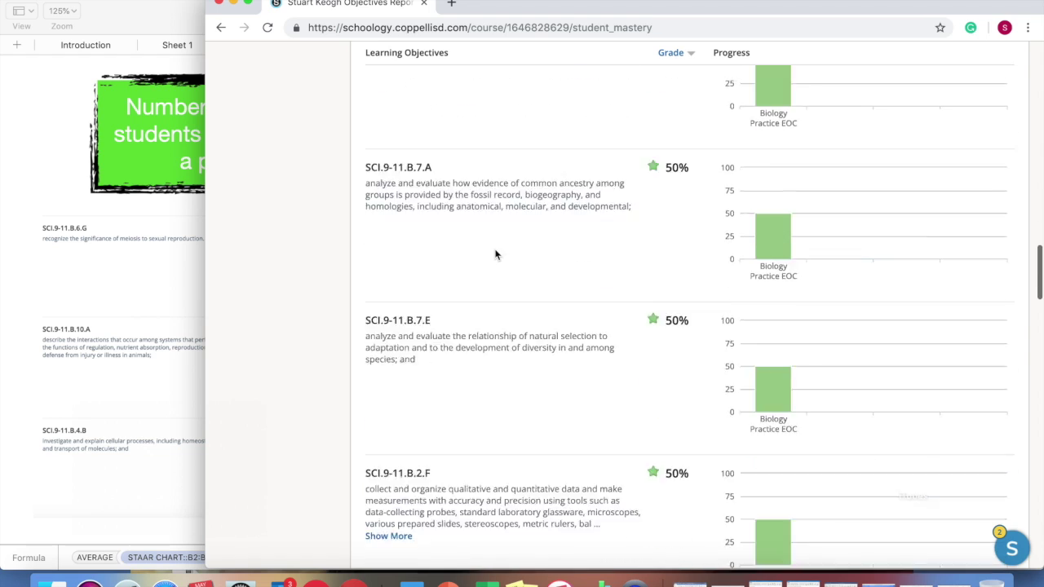
pyautogui.scroll(-20, 495, 254)
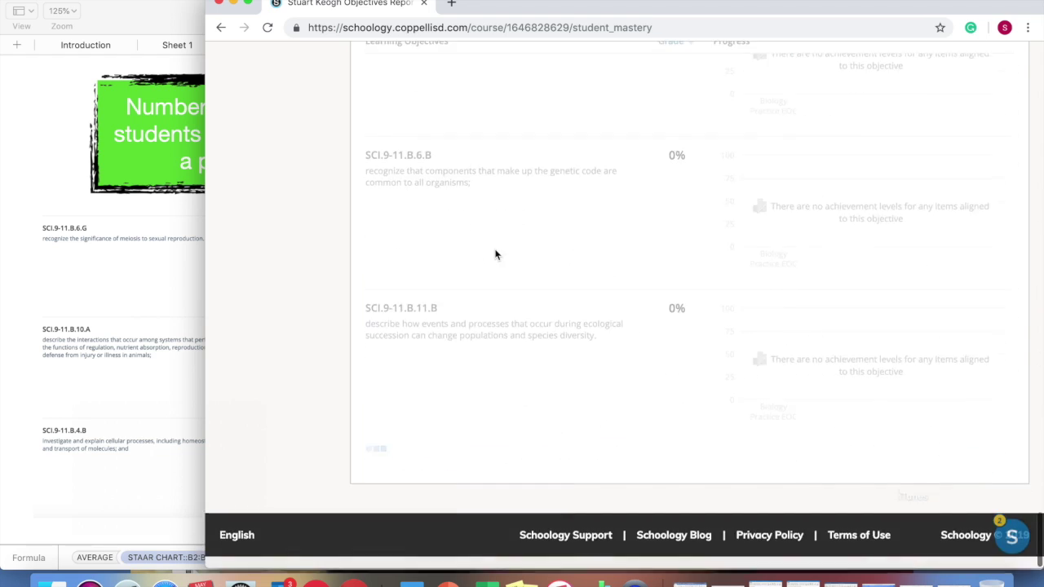
pyautogui.click(134, 267)
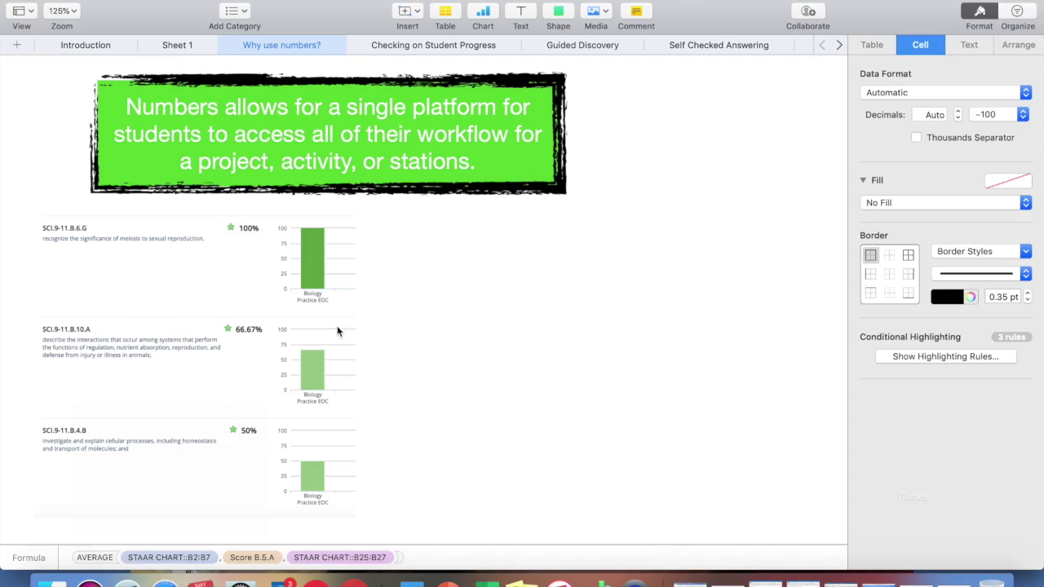
# Step: Enter scores of 100 for standard B.6.C, 36 for B.5.A and 25 for B.12.A in the standards table
pyautogui.scroll(-15, 415, 332)
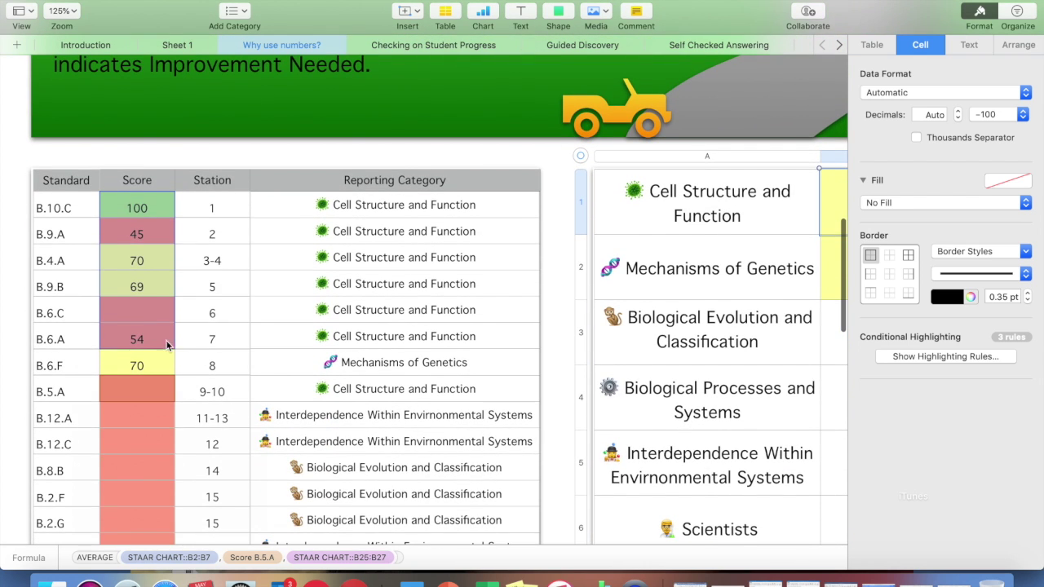
pyautogui.click(146, 318)
pyautogui.write('100')
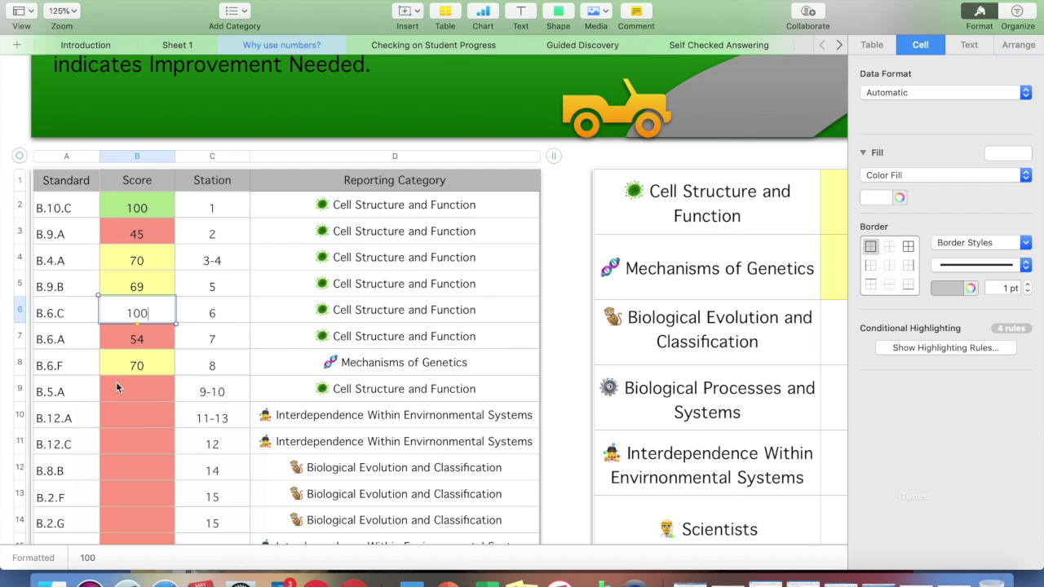
pyautogui.click(117, 383)
pyautogui.write('36')
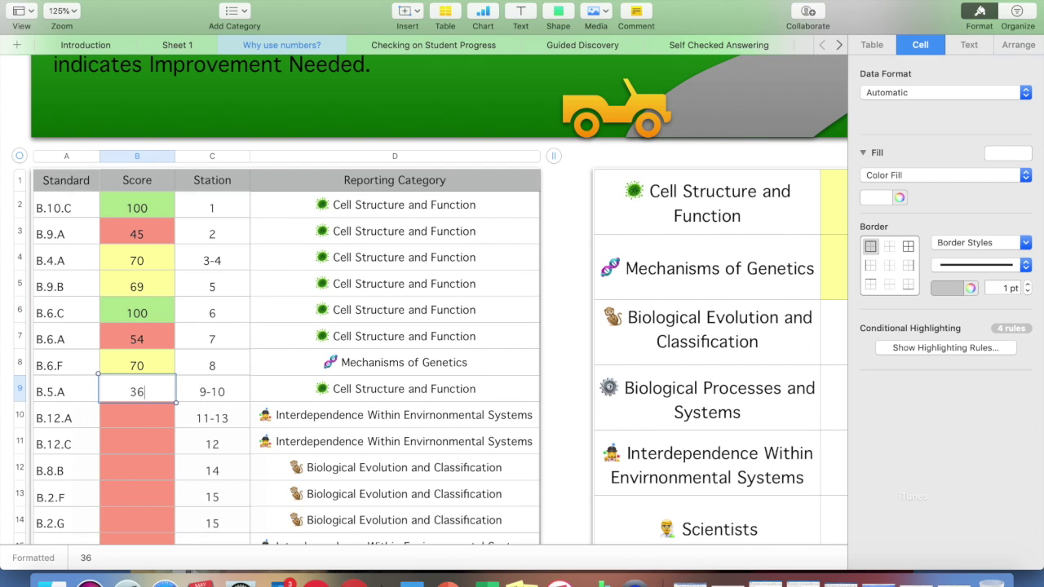
pyautogui.click(117, 419)
pyautogui.write('25')
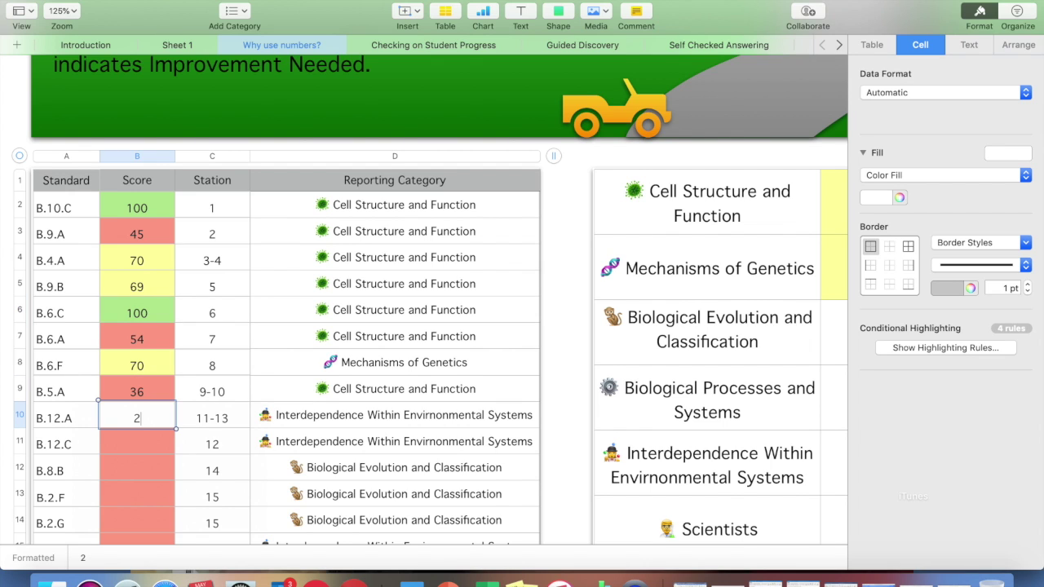
pyautogui.click(242, 362)
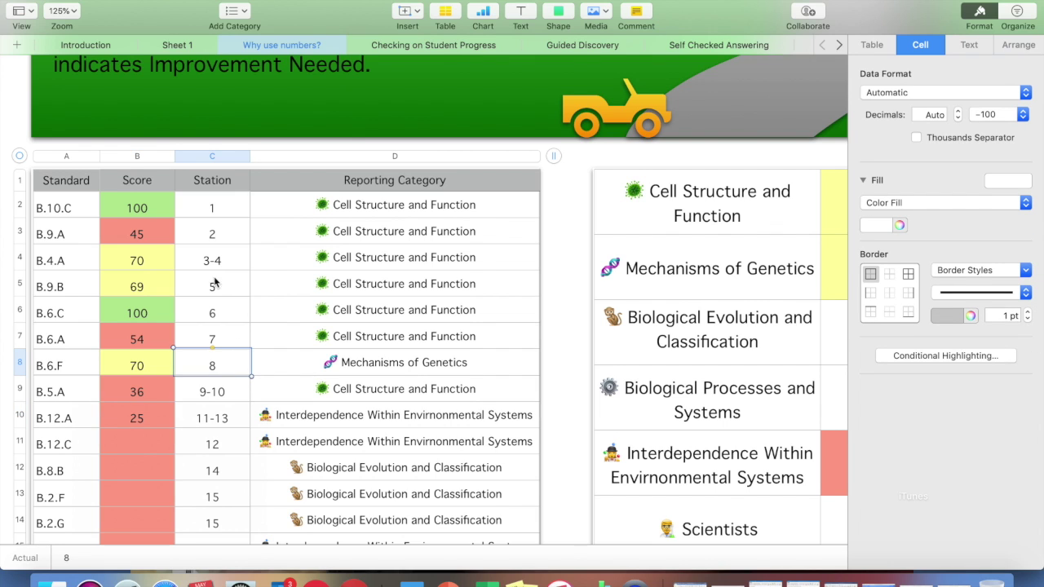
# Step: Show the conditional highlighting rules of the B.10.C score cell, then deselect the table
pyautogui.click(156, 208)
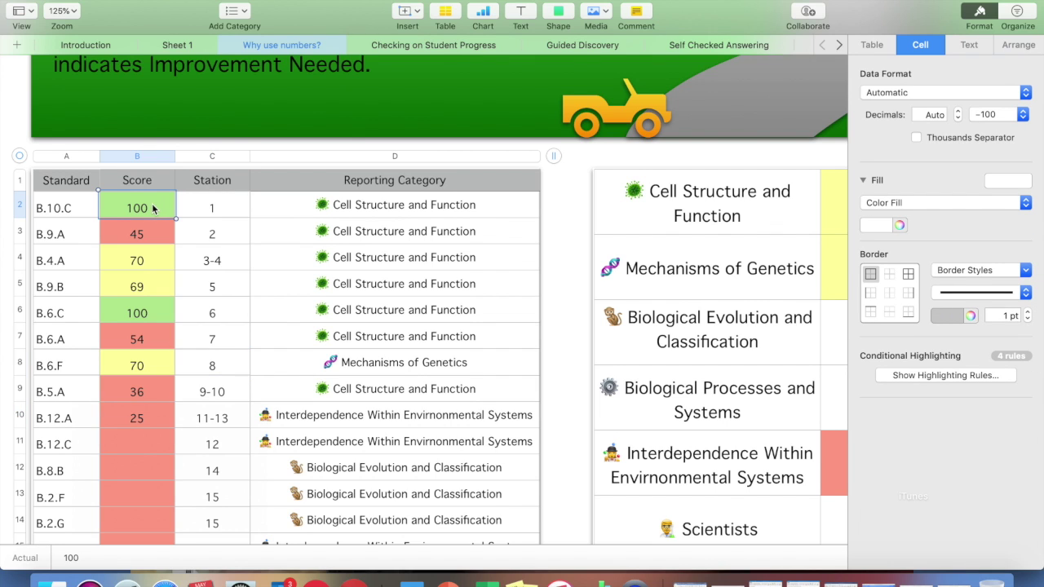
pyautogui.click(979, 375)
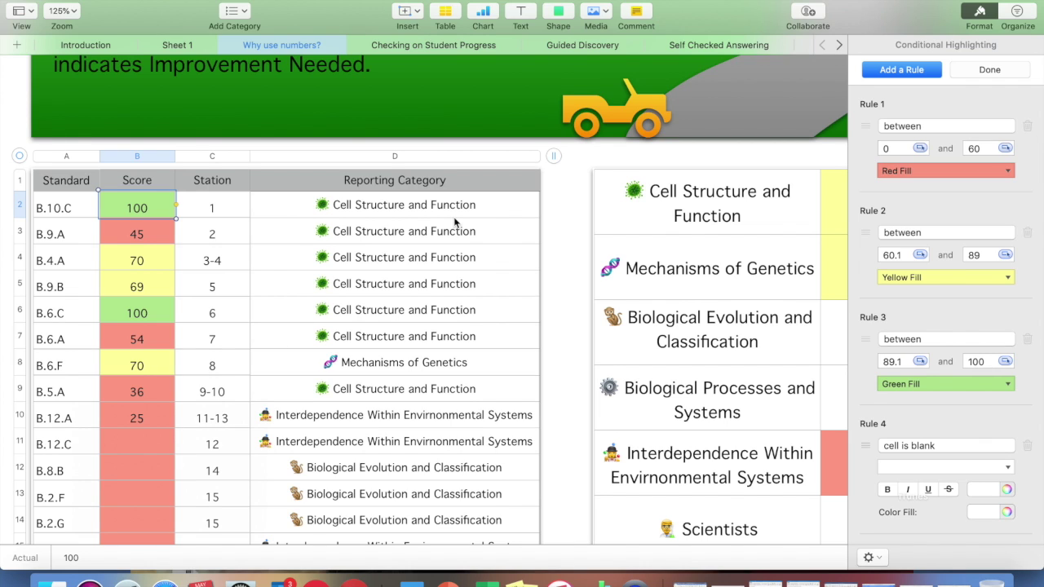
pyautogui.click(571, 184)
# Step: Examine the reporting category summary beside the scores and the football project example further down the sheet
pyautogui.scroll(-1, 811, 154)
pyautogui.hscroll(10, 811, 153)
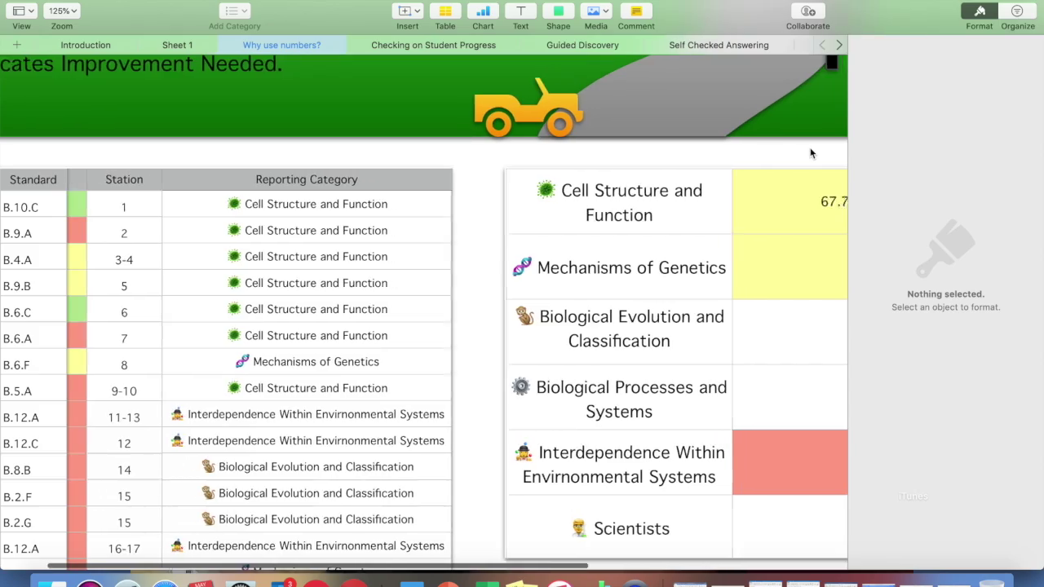
pyautogui.hscroll(-10, 811, 153)
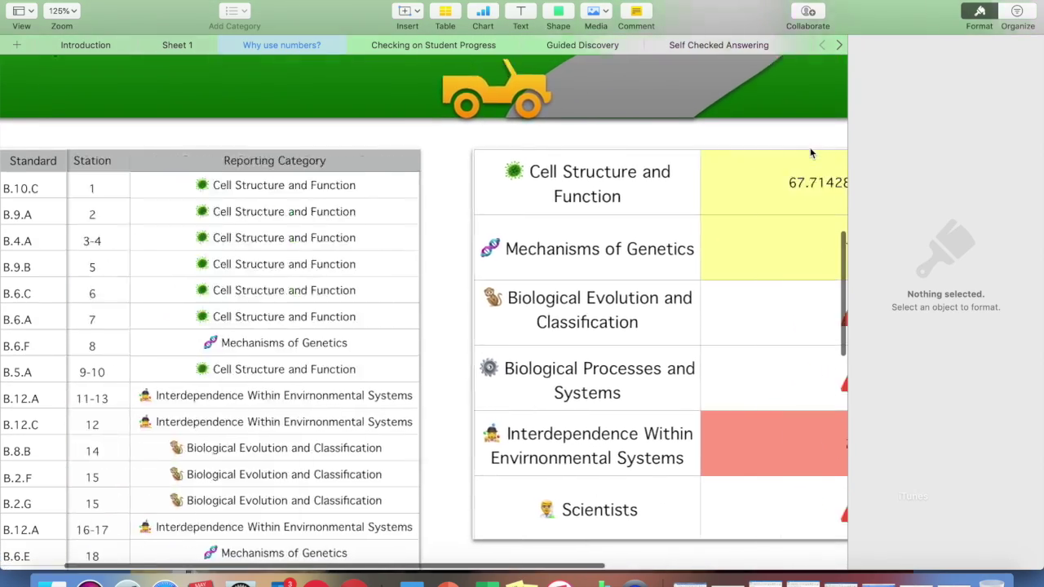
pyautogui.hscroll(10, 526, 190)
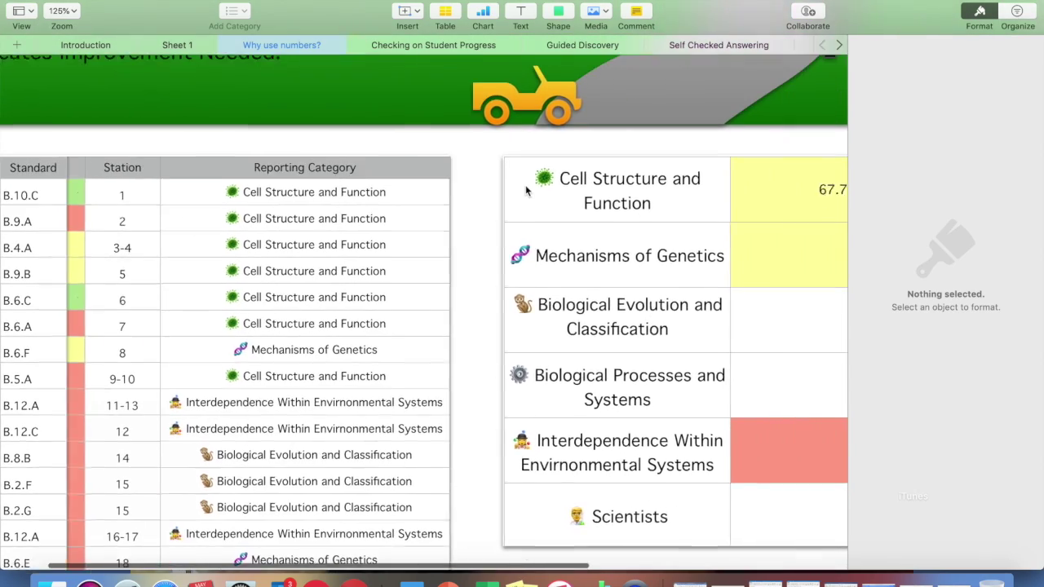
pyautogui.scroll(-3, 526, 190)
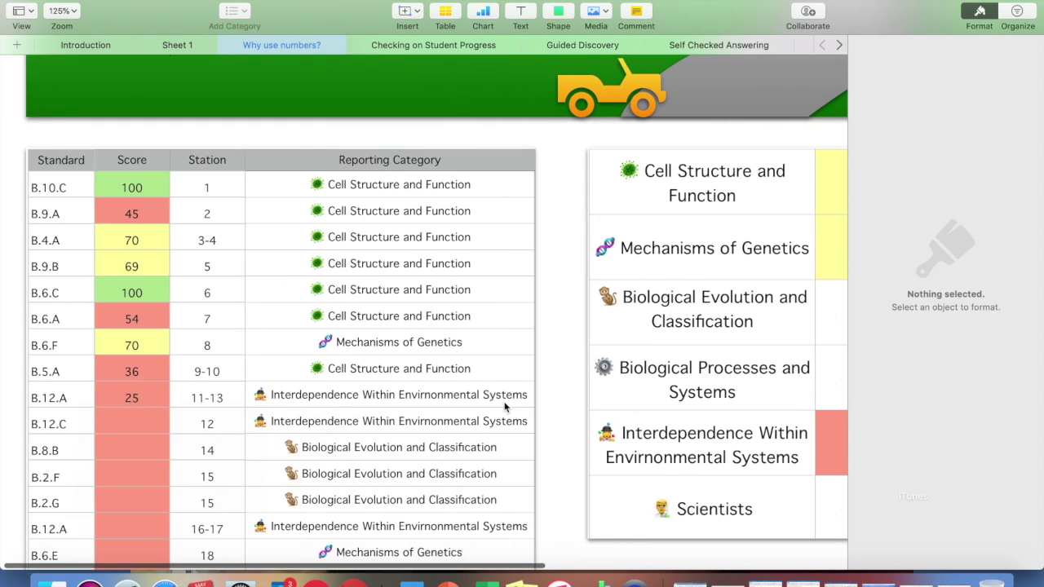
pyautogui.scroll(-5, 505, 408)
pyautogui.scroll(-10, 505, 408)
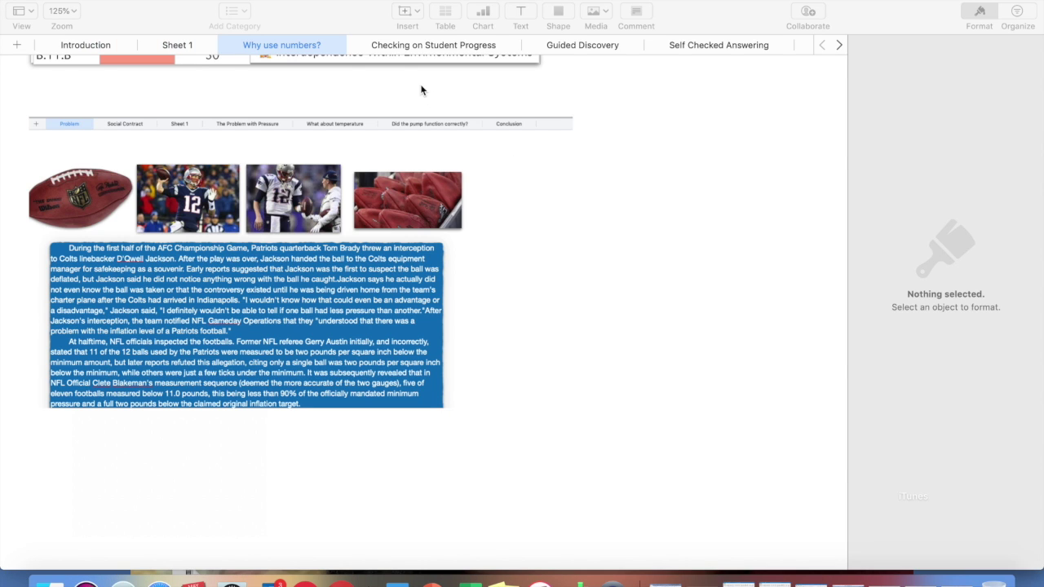
# Step: Open the "Checking on Student Progress" sheet and look through the team checkbox table
pyautogui.click(428, 45)
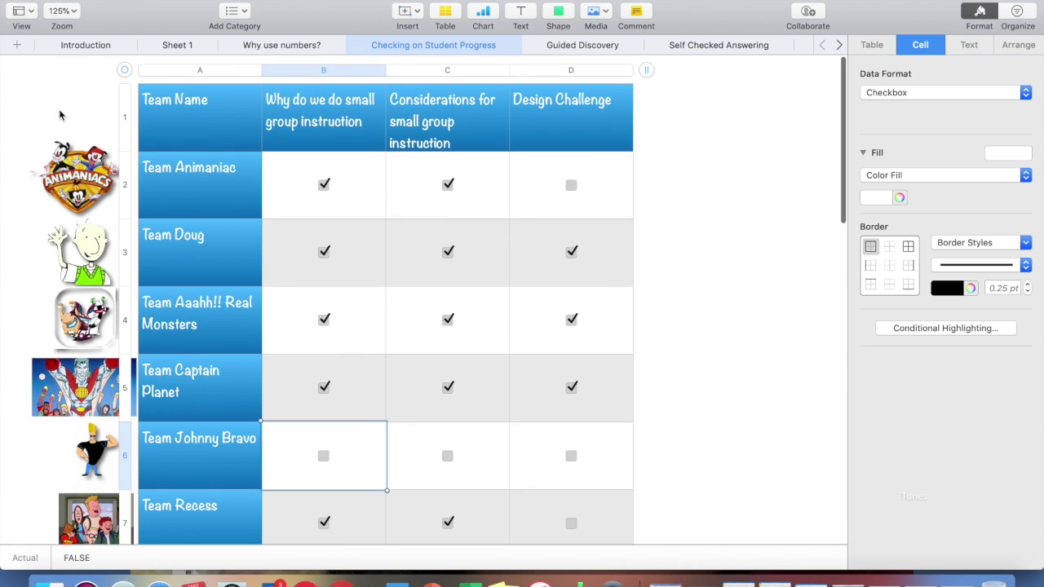
pyautogui.scroll(-3, 80, 110)
pyautogui.scroll(-8, 80, 109)
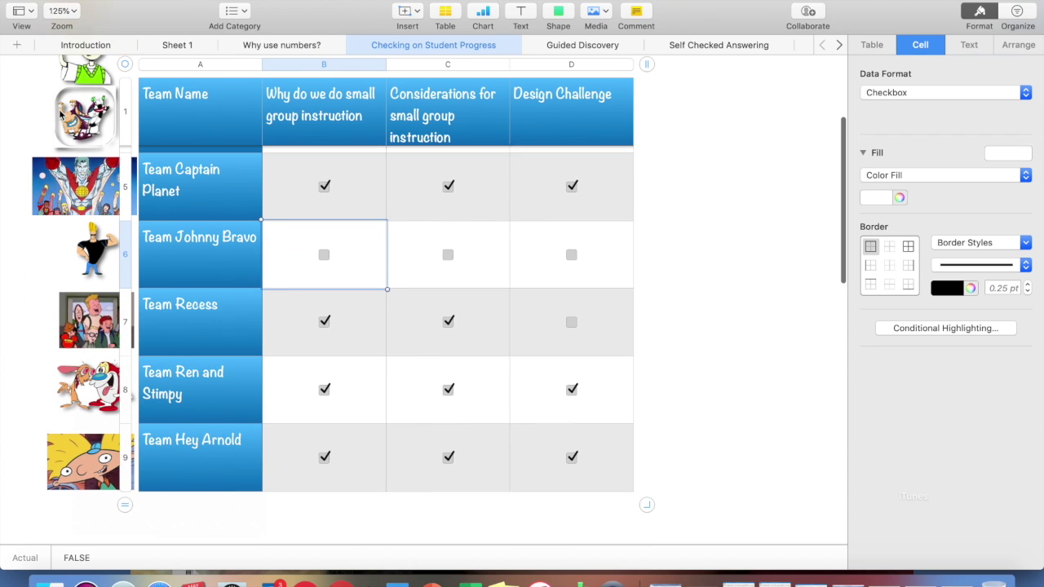
pyautogui.scroll(10, 60, 115)
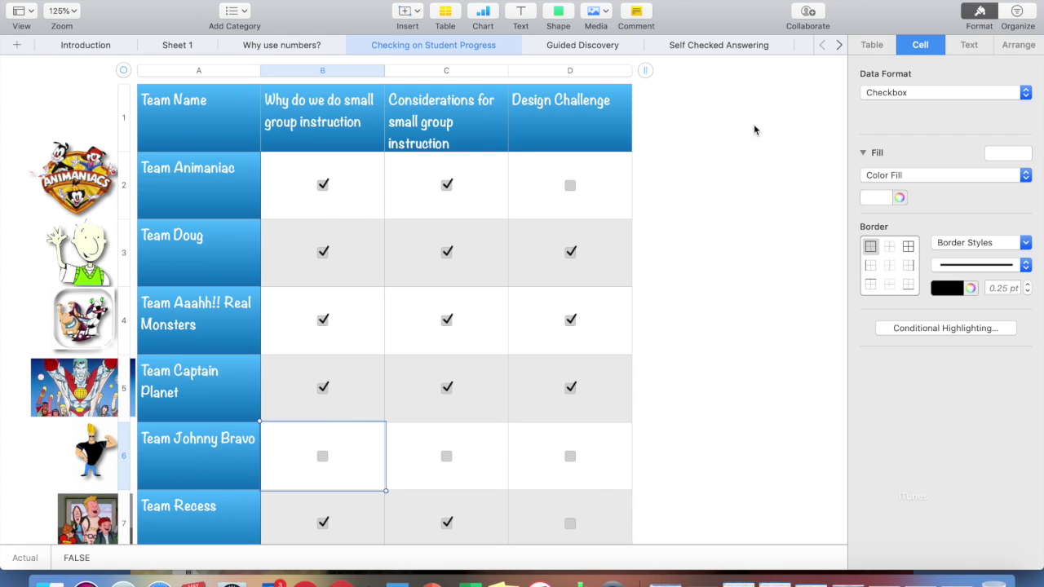
pyautogui.scroll(-1, 710, 145)
pyautogui.scroll(-1, 709, 140)
pyautogui.scroll(1, 710, 140)
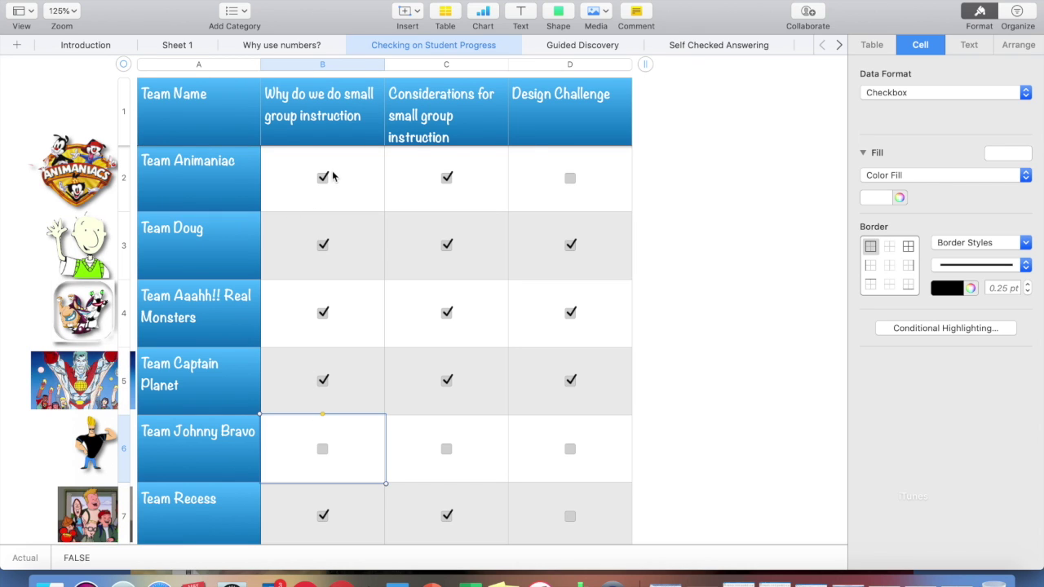
# Step: Inspect the formatting of the Animaniacs image, the Team Name header cell and Team Animaniac's first checkbox cell
pyautogui.click(85, 183)
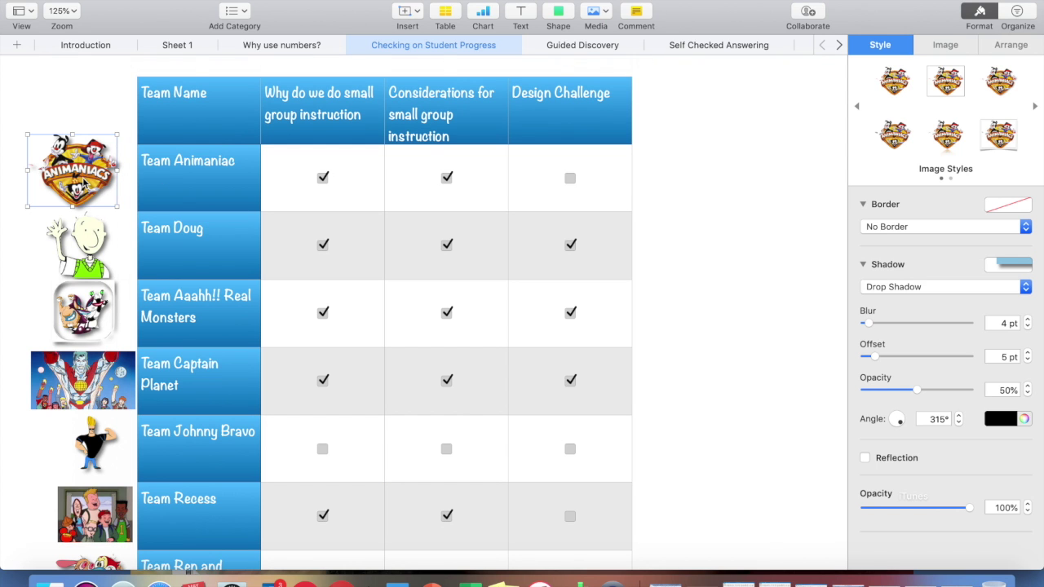
pyautogui.scroll(-2, 440, 172)
pyautogui.scroll(3, 439, 171)
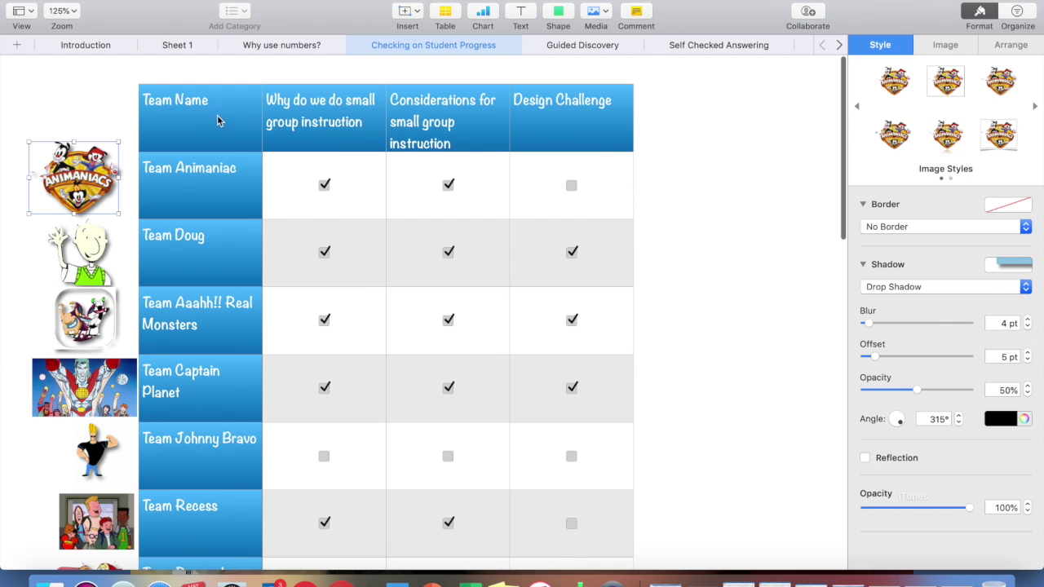
pyautogui.click(209, 121)
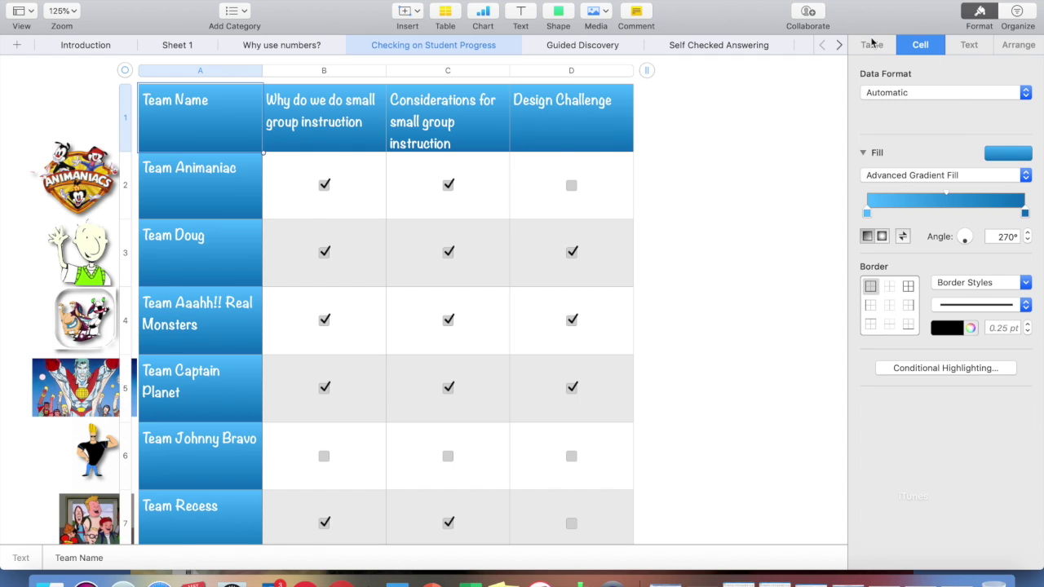
pyautogui.click(339, 163)
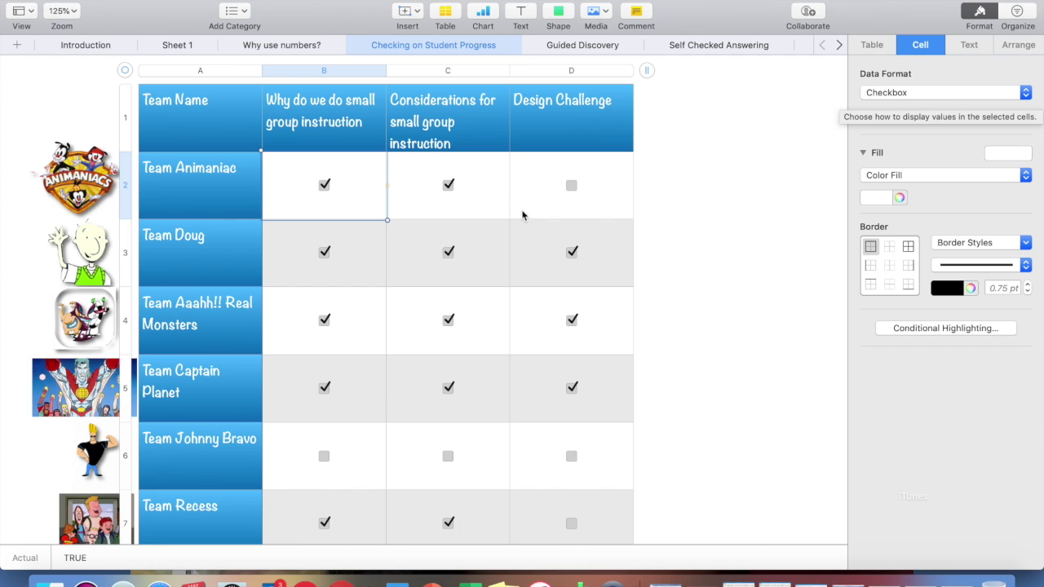
pyautogui.scroll(-2, 677, 142)
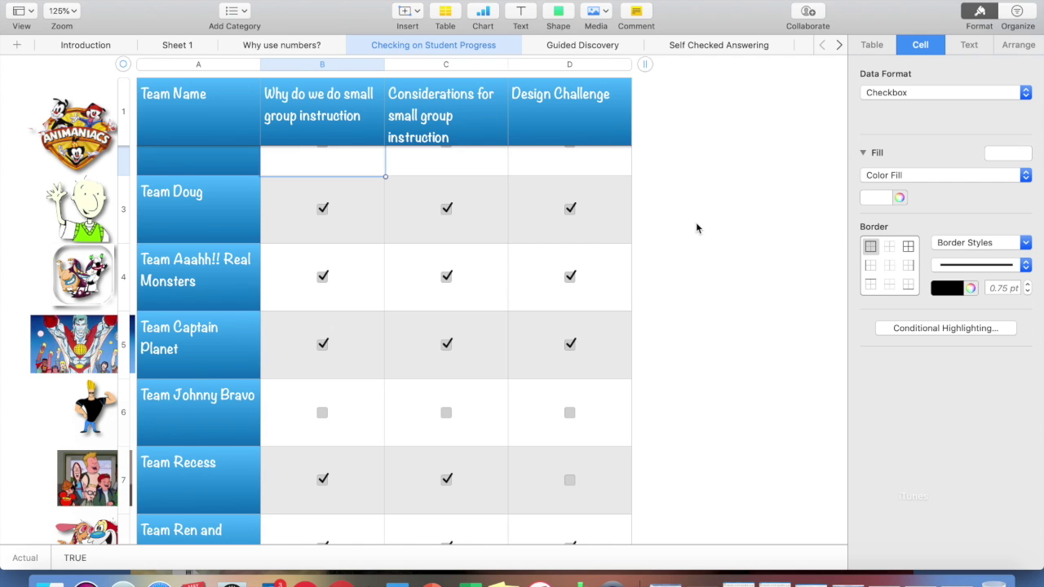
# Step: Move the Peer Review and Second Draft sticky notes into the Complete column of the Essay Checklist
pyautogui.scroll(-1, 696, 222)
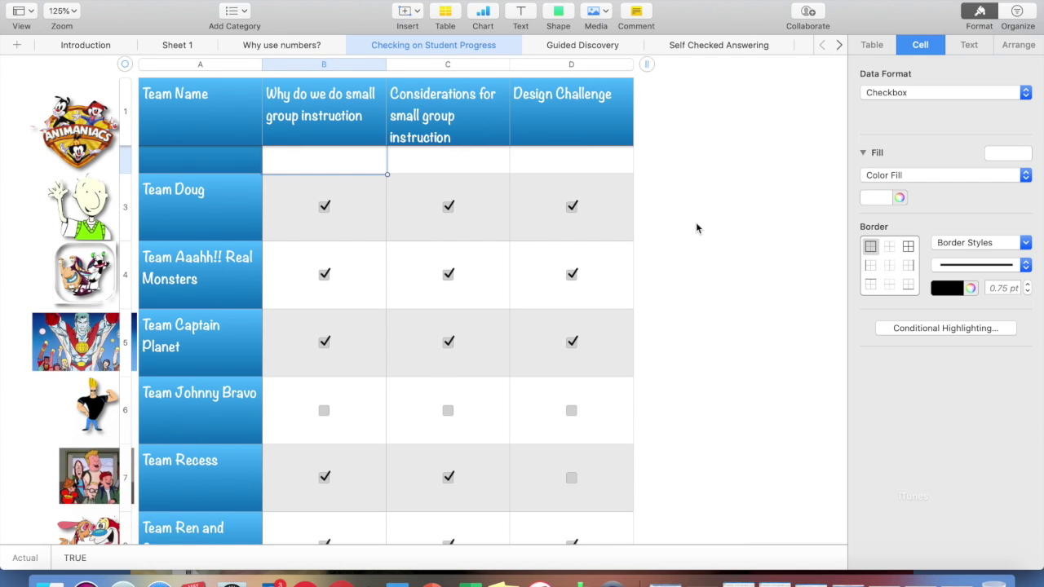
pyautogui.scroll(-10, 697, 226)
pyautogui.scroll(-3, 697, 227)
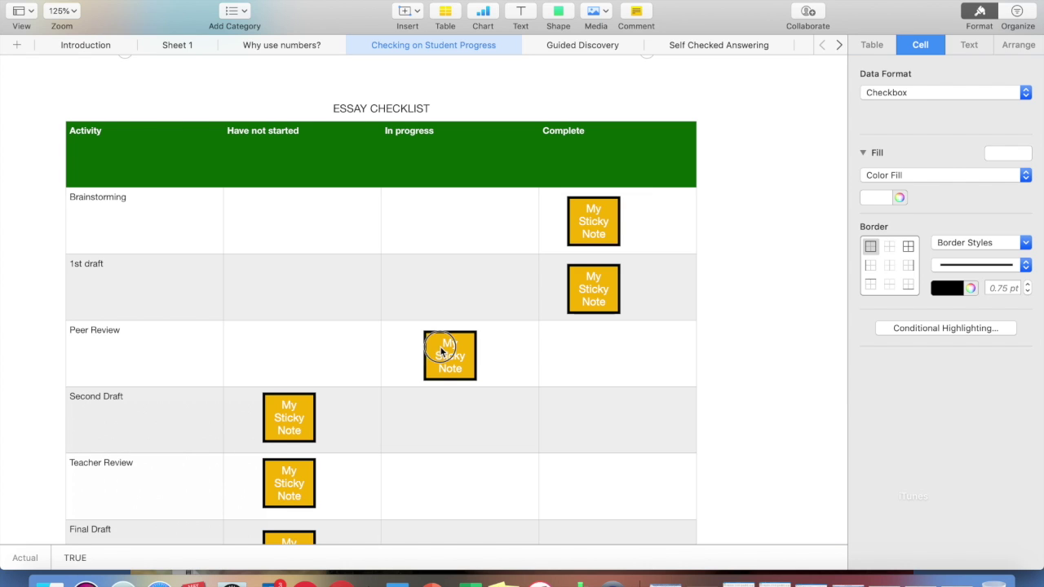
pyautogui.moveTo(439, 349); pyautogui.dragTo(591, 349)
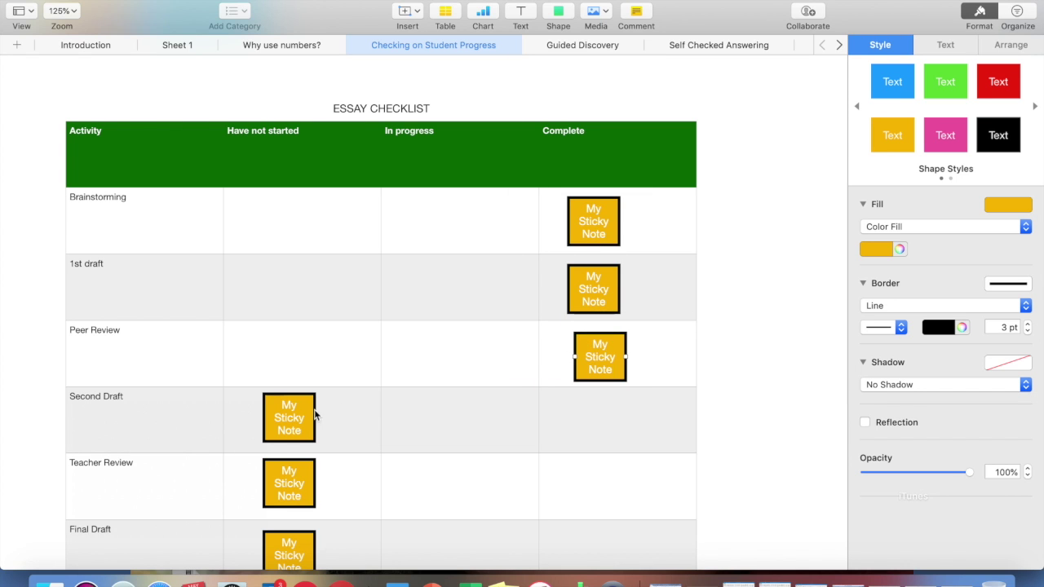
pyautogui.moveTo(296, 414); pyautogui.dragTo(602, 423)
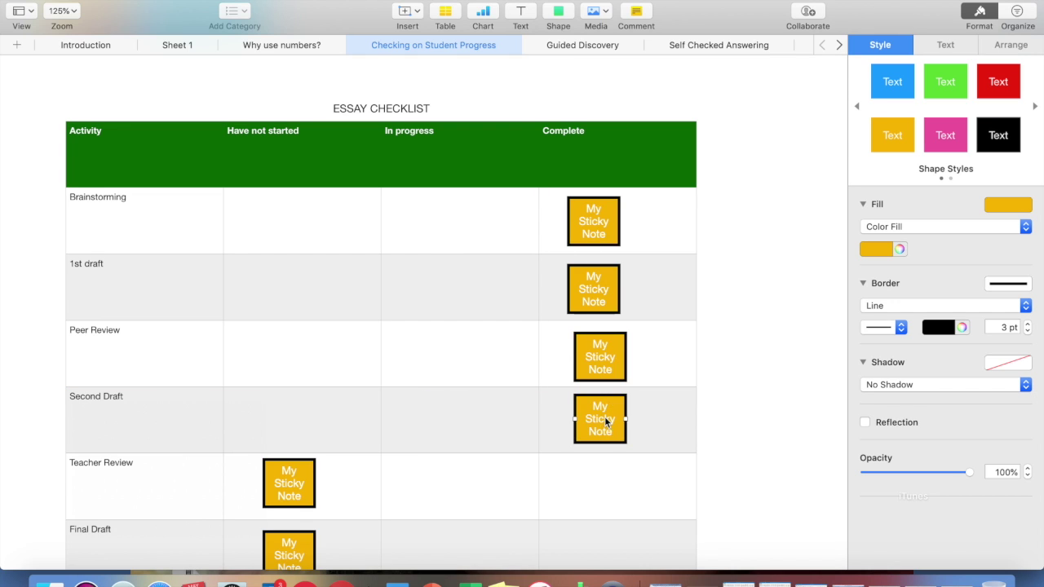
# Step: Look through the Essay Checklist and inspect the formatting of its Activity header cell and the Brainstorming sticky note
pyautogui.scroll(-1, 303, 459)
pyautogui.scroll(-3, 303, 460)
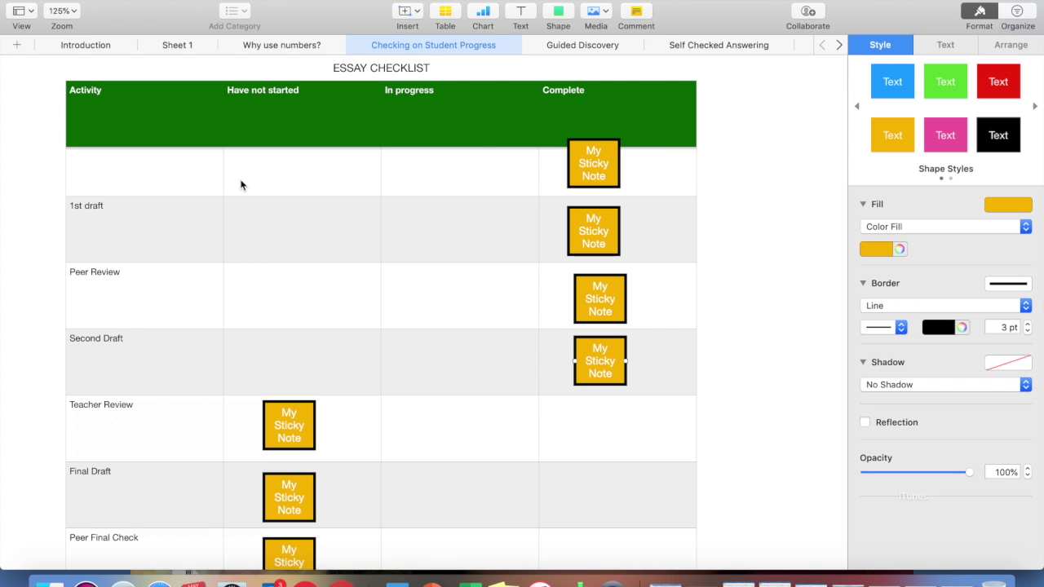
pyautogui.scroll(3, 282, 258)
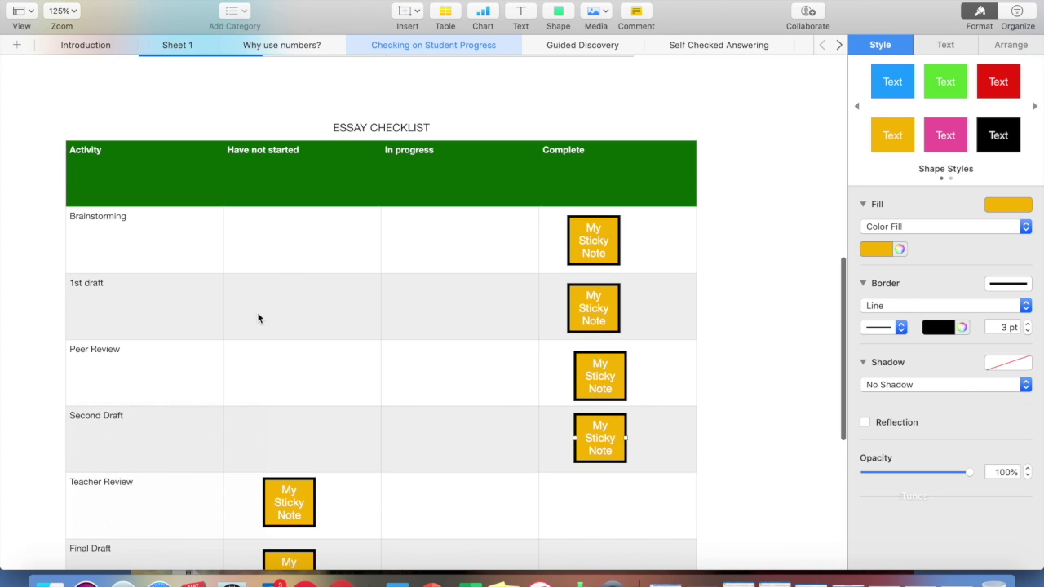
pyautogui.click(49, 128)
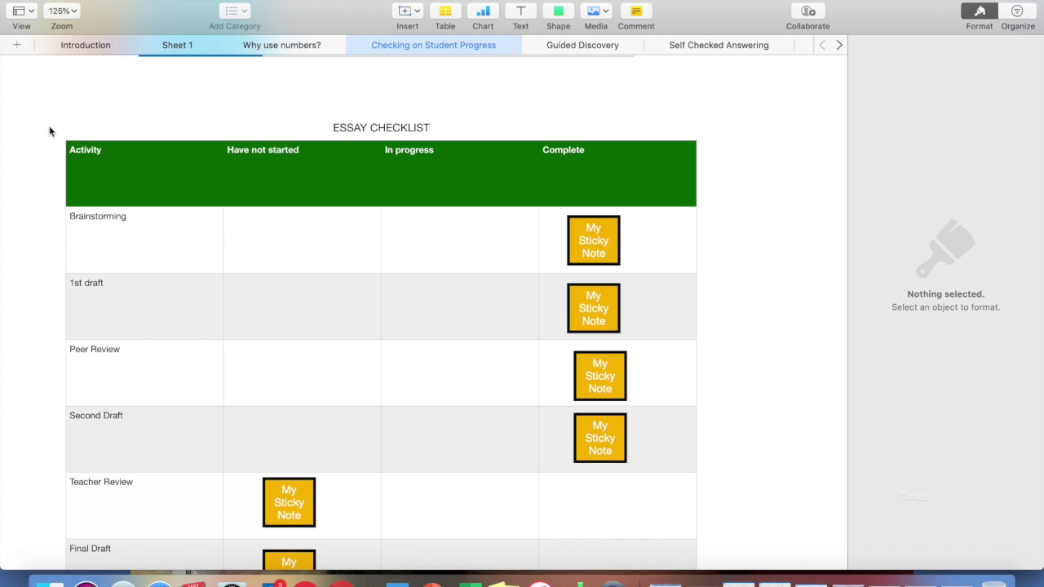
pyautogui.click(163, 155)
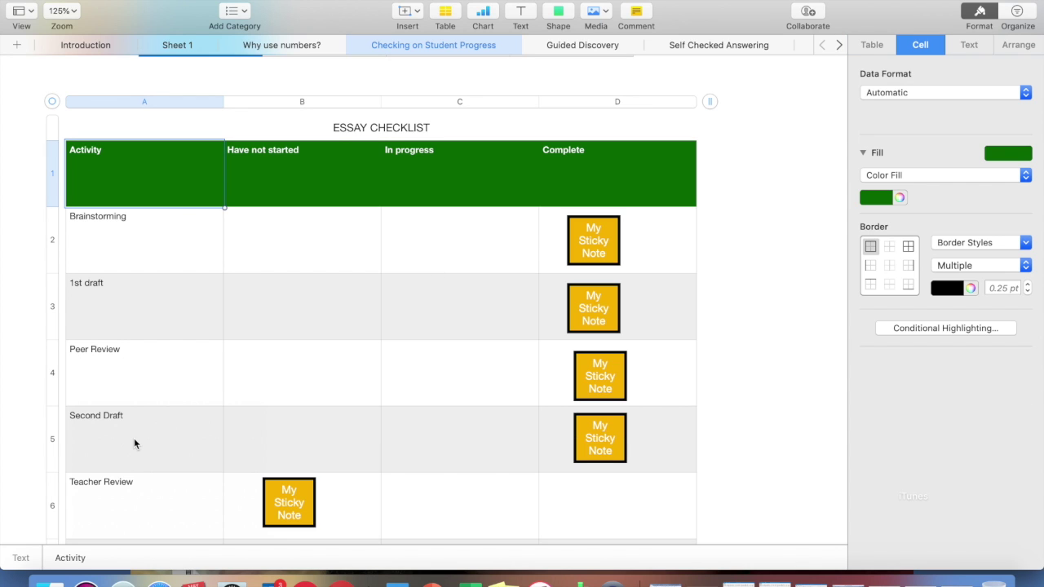
pyautogui.click(612, 262)
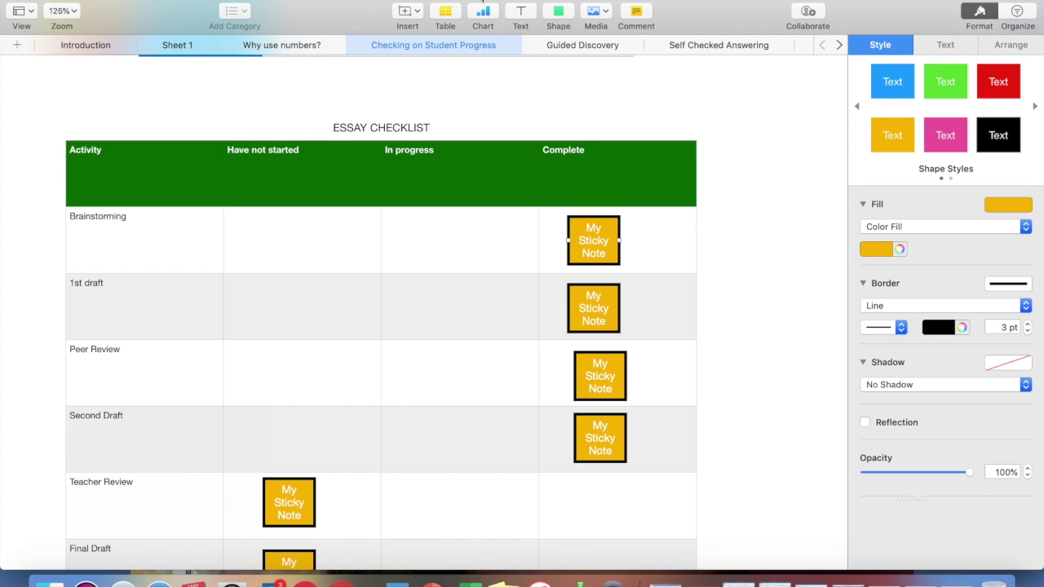
# Step: Build a trial sticky note from a text box with the golden-yellow shape style and a Line border, and delete it
pyautogui.click(523, 11)
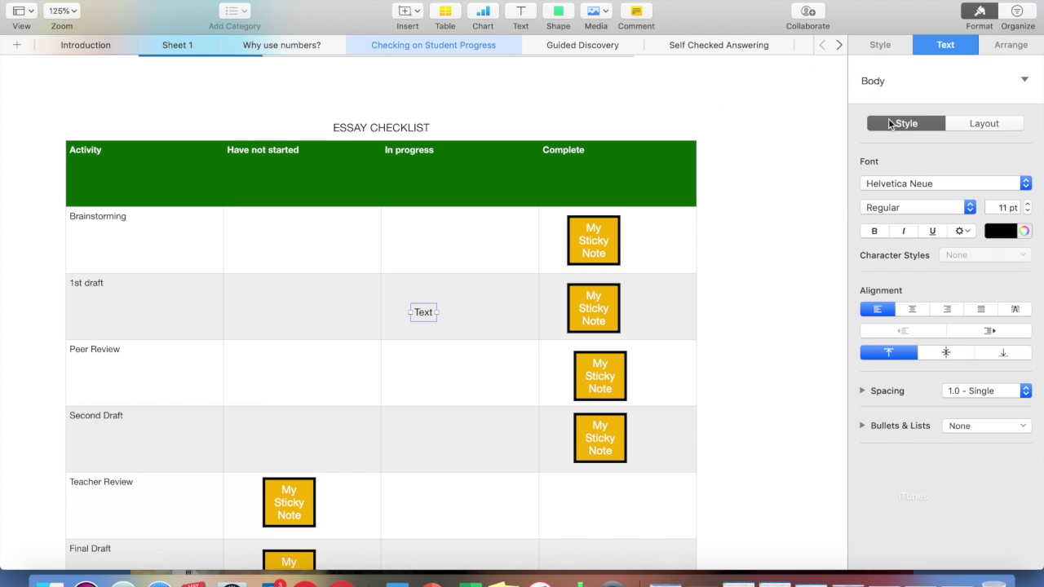
pyautogui.click(879, 45)
pyautogui.click(894, 136)
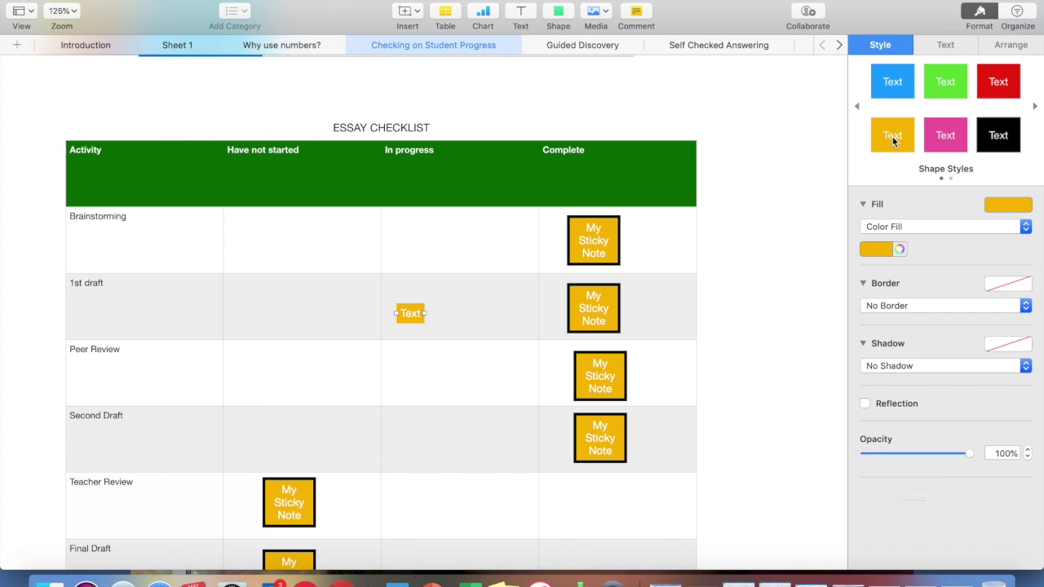
pyautogui.click(950, 305)
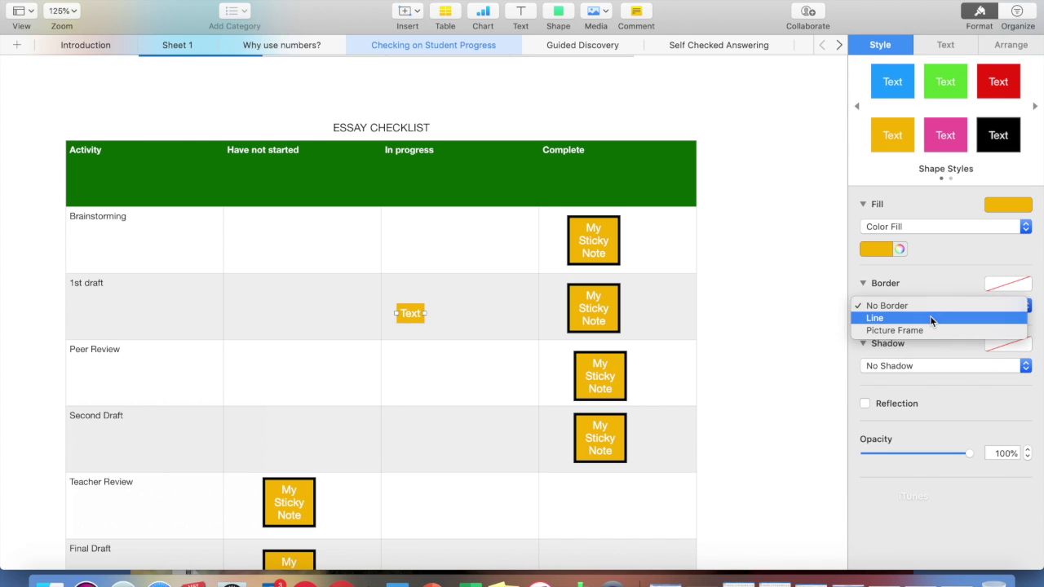
pyautogui.click(930, 317)
pyautogui.moveTo(413, 318); pyautogui.dragTo(459, 317)
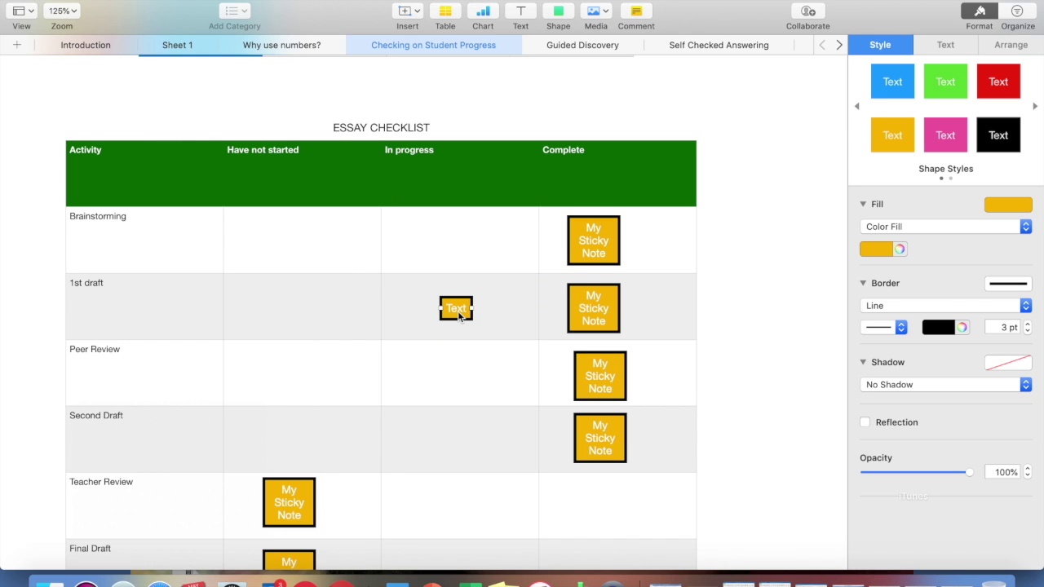
pyautogui.press('Delete')
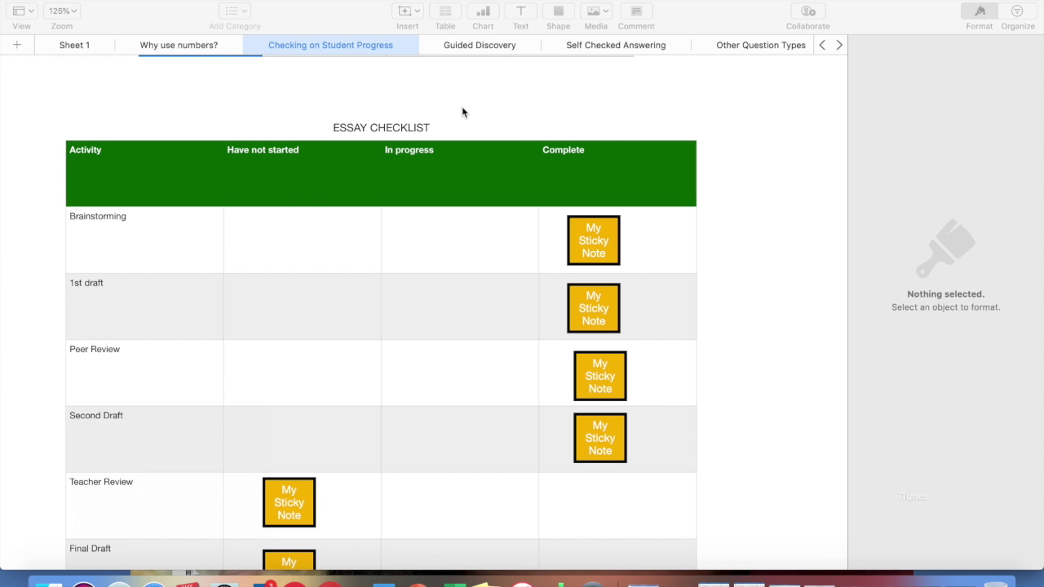
# Step: Open the "Guided Discovery" sheet and look through its article table, group take-away box and question box
pyautogui.click(477, 46)
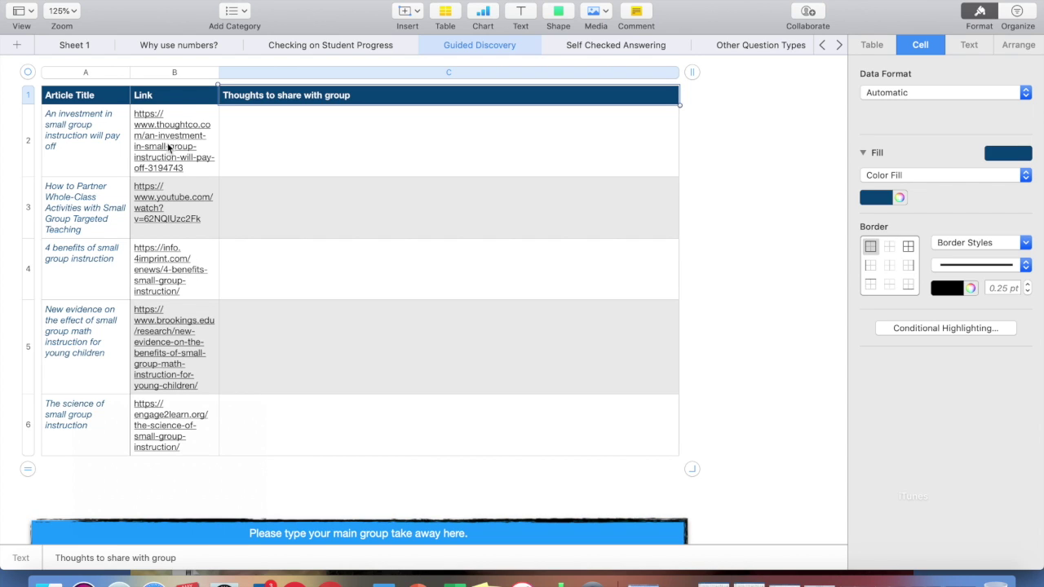
pyautogui.scroll(2, 167, 151)
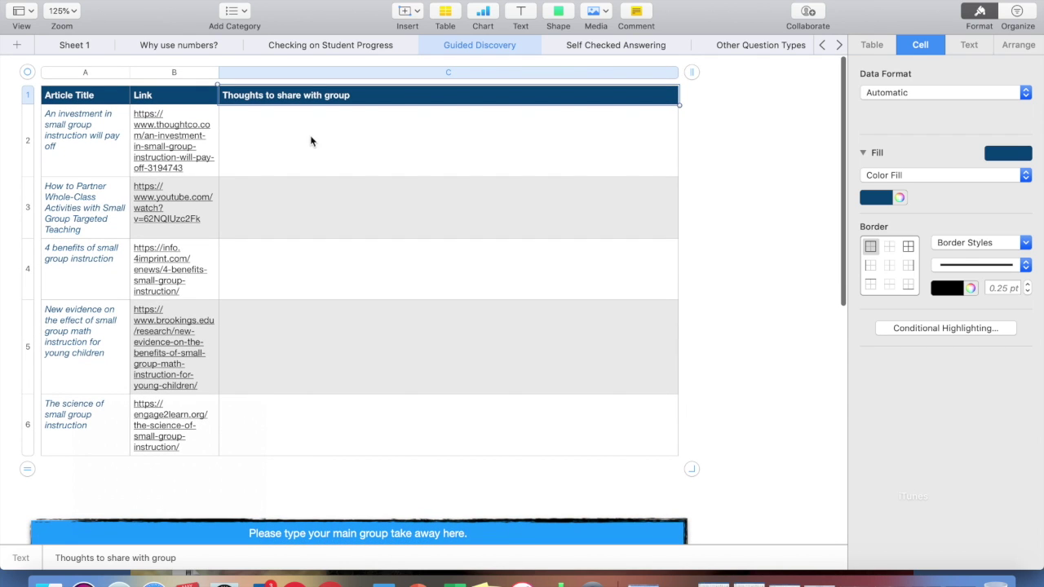
pyautogui.scroll(-5, 226, 172)
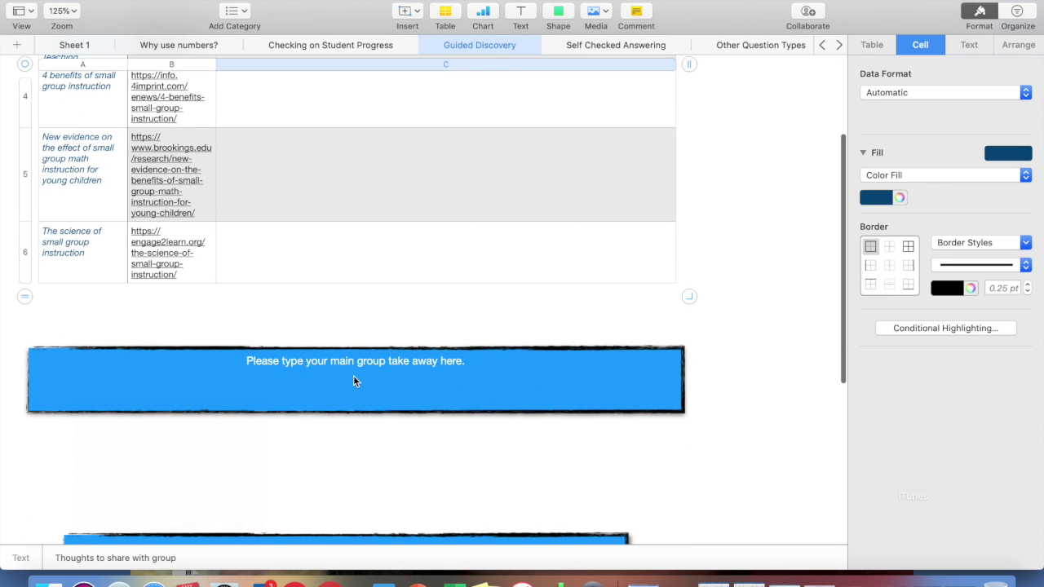
pyautogui.scroll(-4, 353, 381)
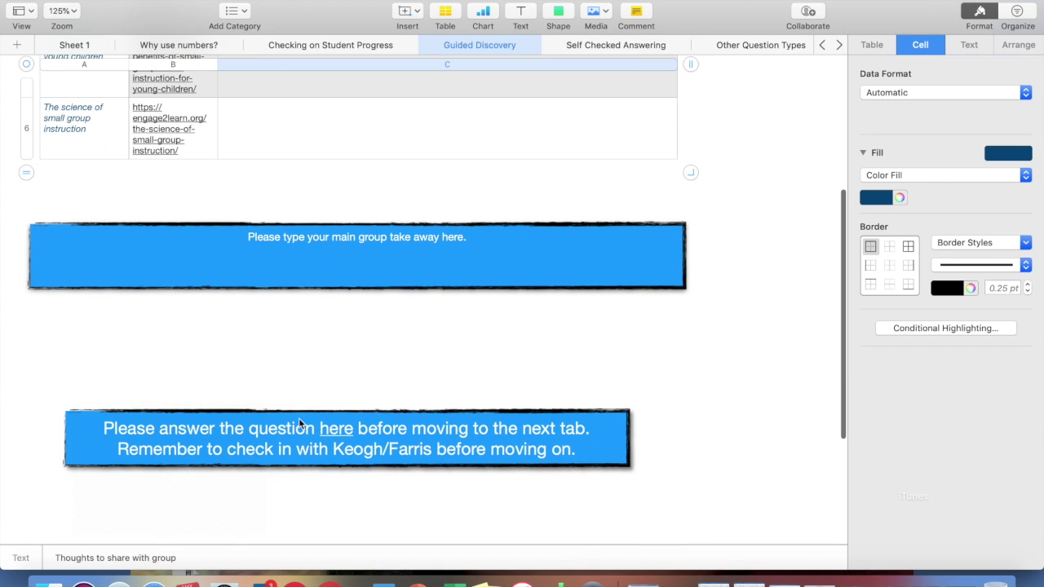
pyautogui.scroll(2, 328, 413)
pyautogui.scroll(-2, 330, 413)
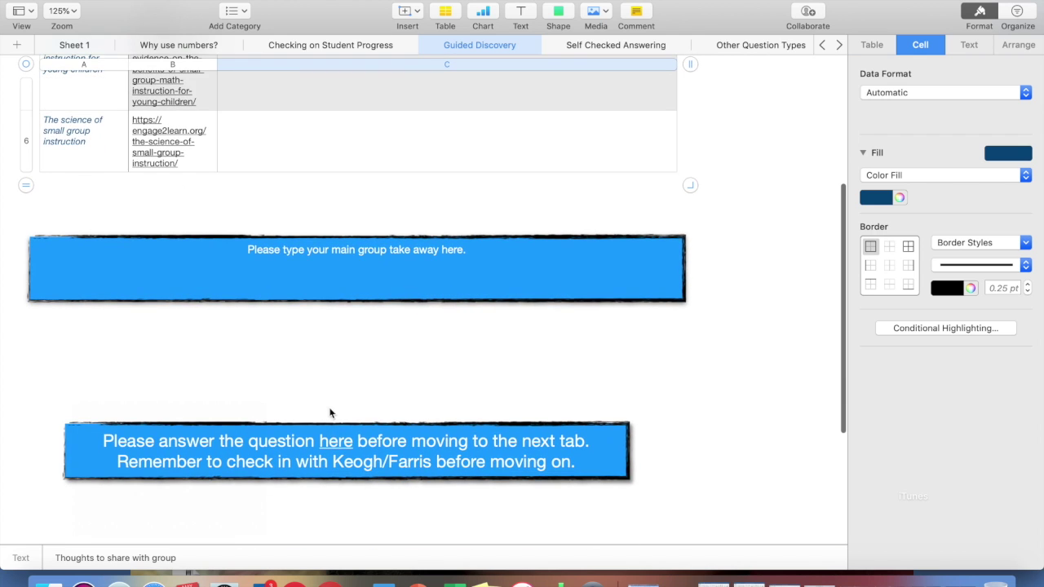
pyautogui.scroll(8, 338, 443)
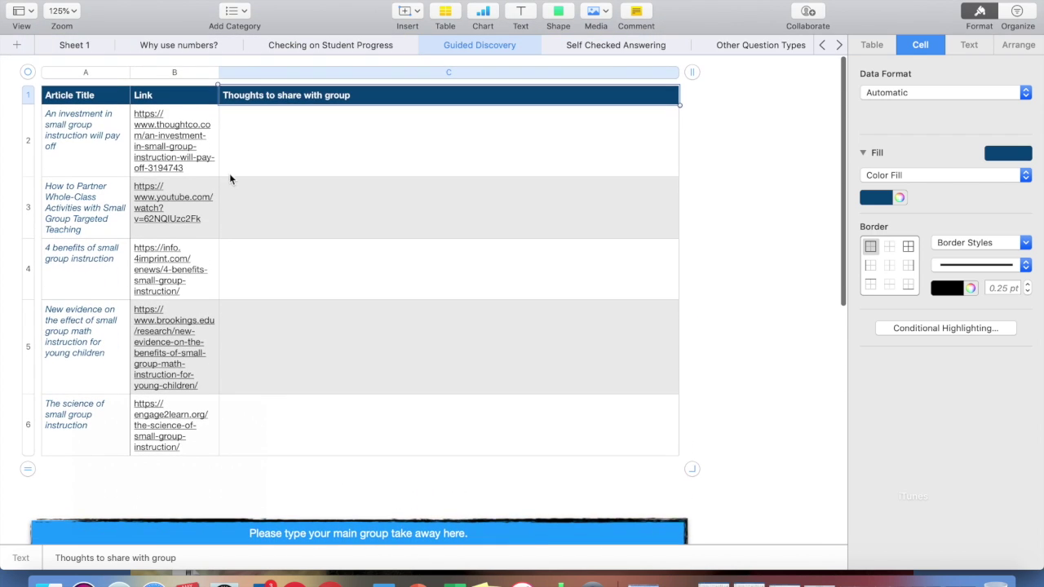
# Step: Open the link for "An investment in small group instruction will pay off", view the web page and put the browser window away
pyautogui.click(174, 147)
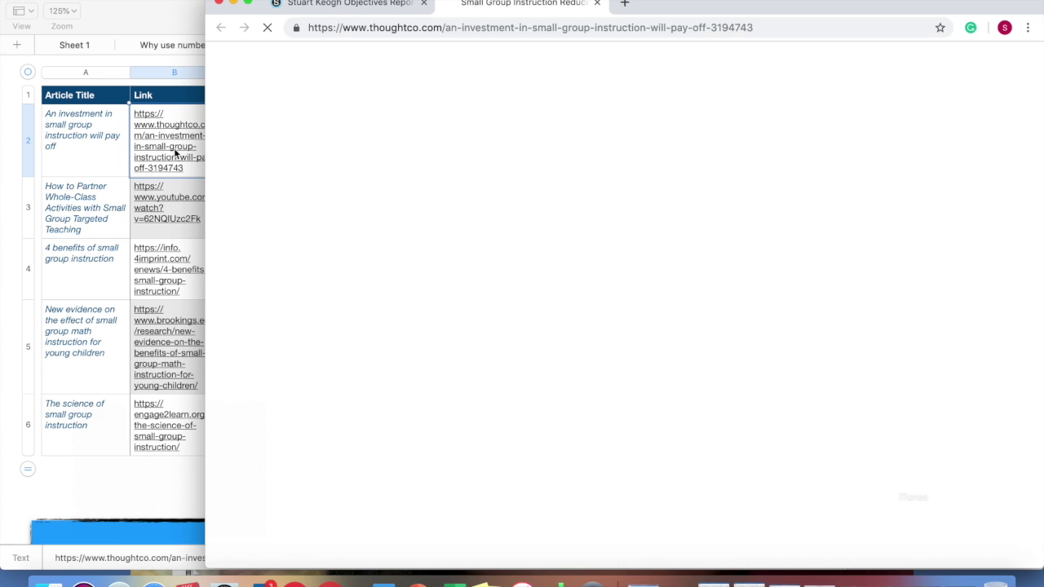
pyautogui.scroll(-3, 452, 96)
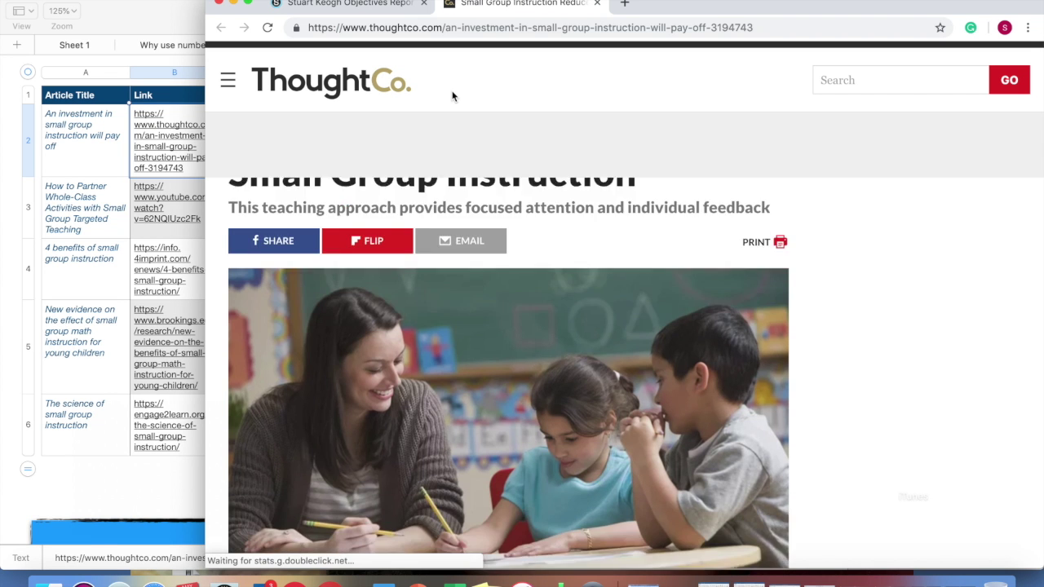
pyautogui.scroll(2, 454, 96)
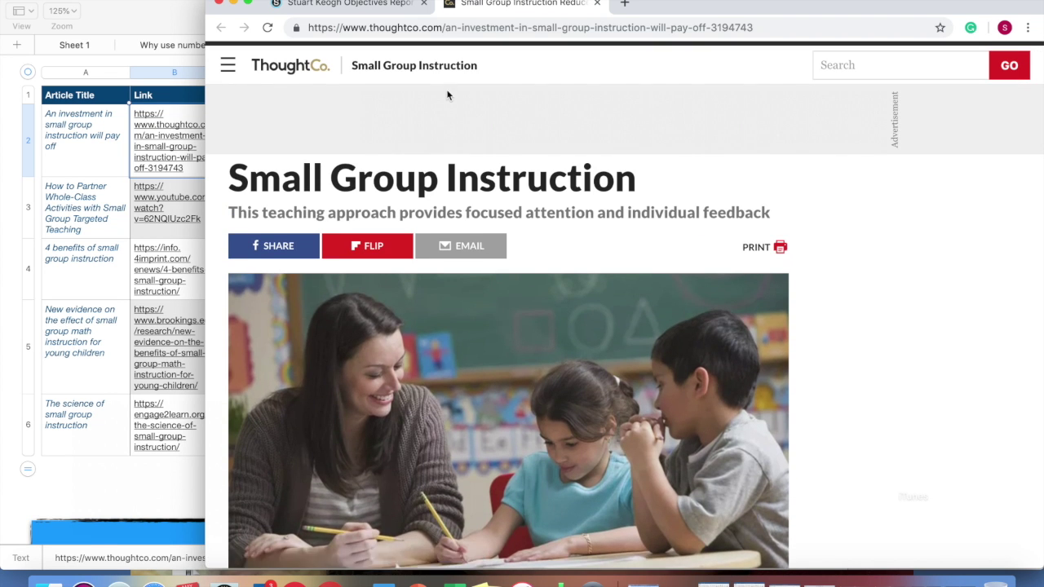
pyautogui.click(234, 3)
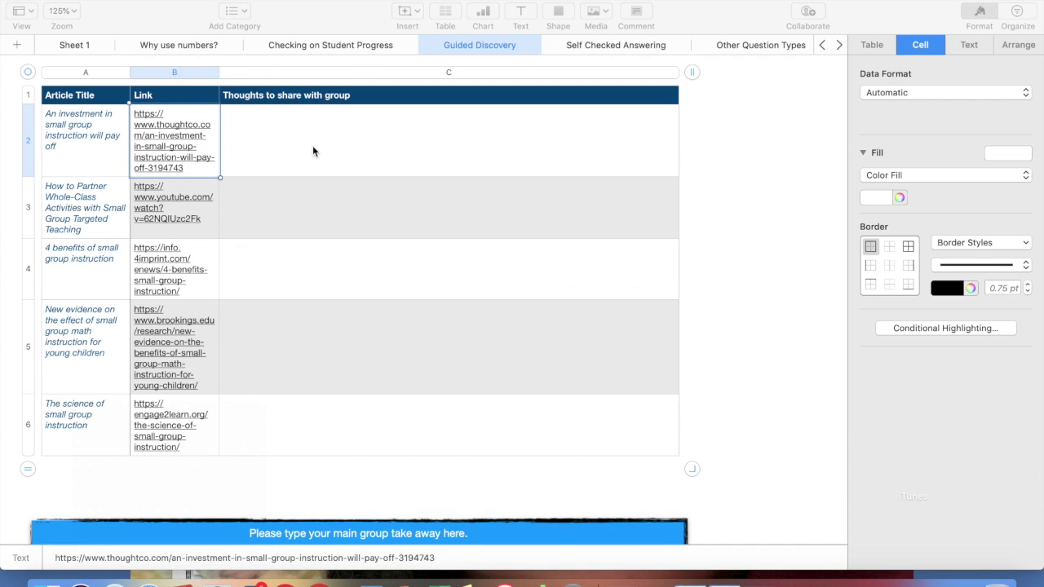
# Step: Review the "Thoughts to share with group" column and the main group take-away box below the article table
pyautogui.click(323, 142)
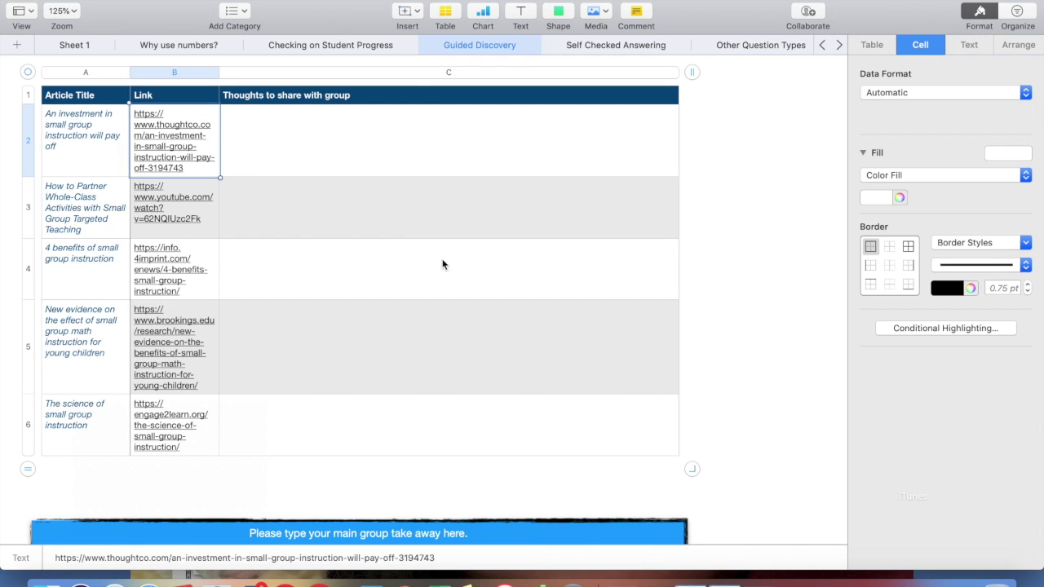
pyautogui.scroll(-3, 461, 424)
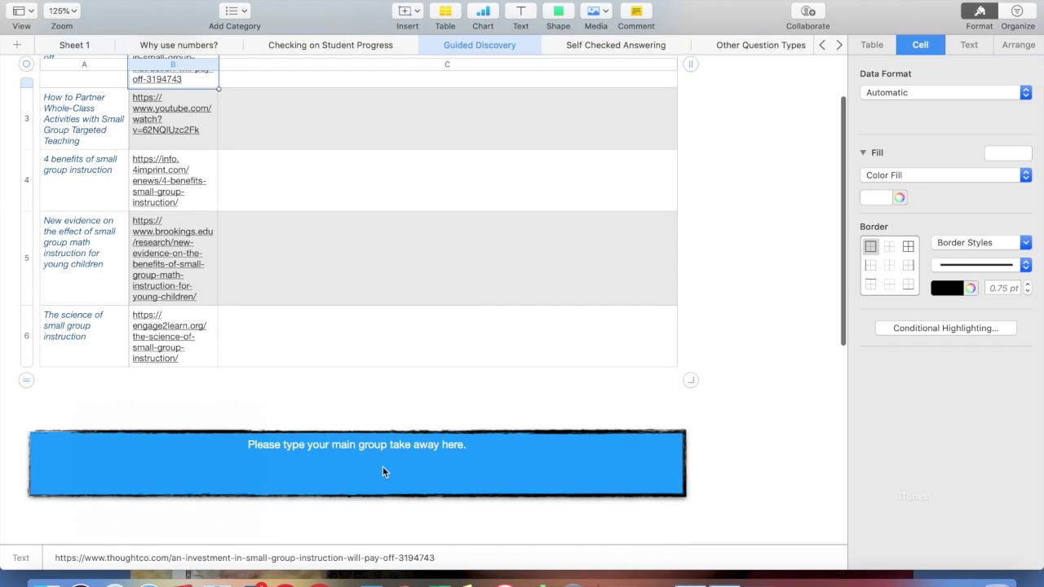
pyautogui.scroll(3, 479, 287)
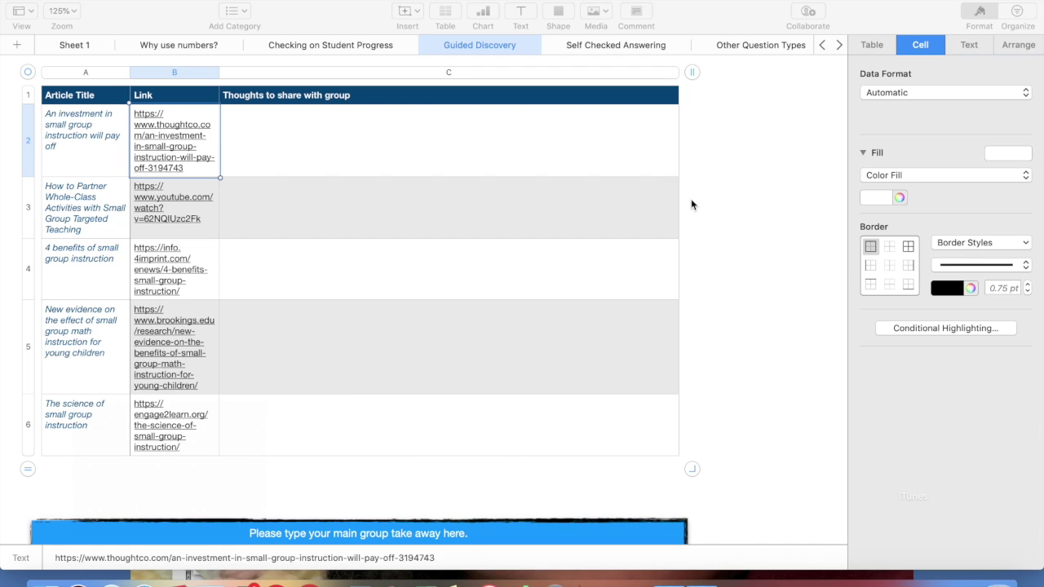
pyautogui.click(738, 200)
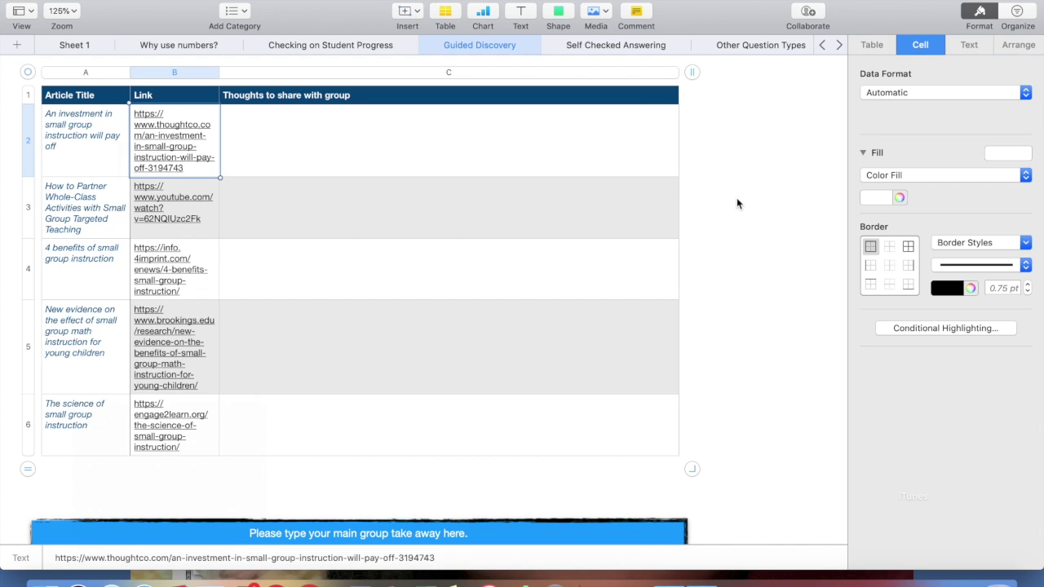
# Step: Open the "Self Checked Answering" sheet and inspect the pop-up menu format of the first Lytic Cycle answer cell
pyautogui.click(623, 47)
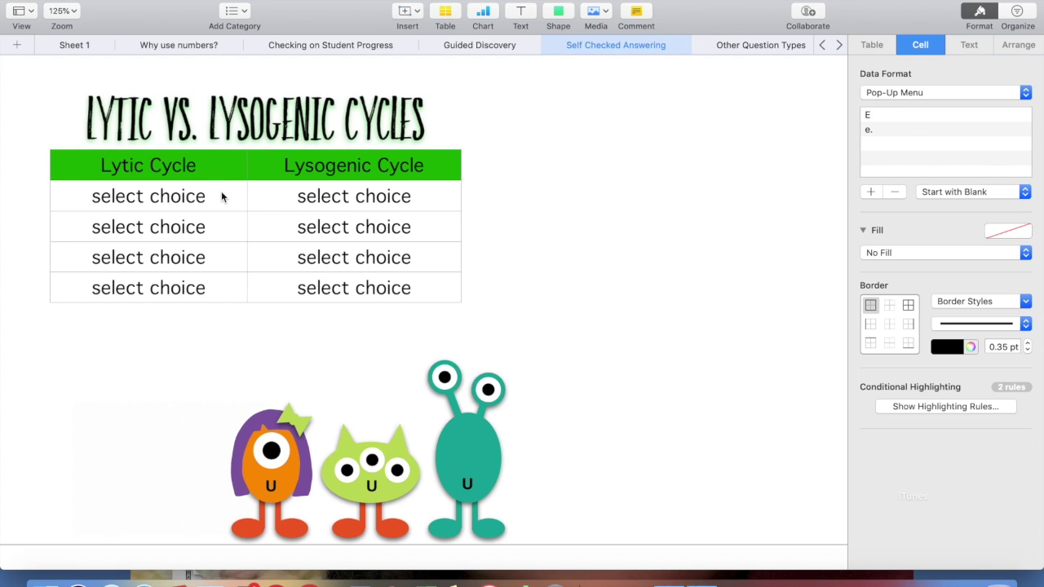
pyautogui.scroll(2, 218, 153)
pyautogui.click(228, 203)
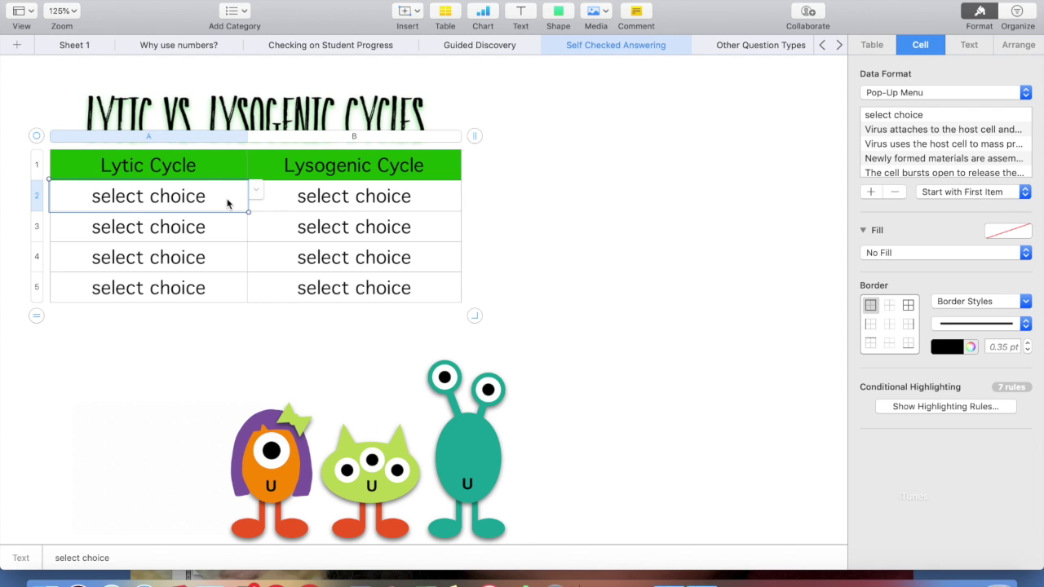
pyautogui.scroll(-4, 916, 117)
pyautogui.scroll(4, 914, 114)
# Step: In the first Lytic Cycle cell, try "Newly formed materials are assembled into new viruses." and settle on "Virus attaches to the host cell and injects its DNA."
pyautogui.click(255, 189)
pyautogui.click(238, 228)
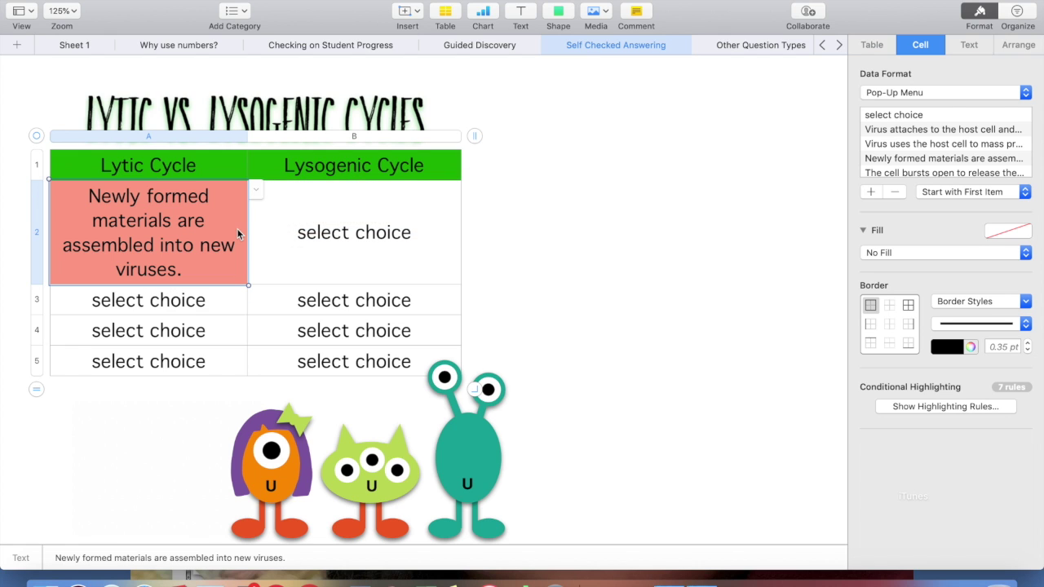
pyautogui.click(256, 193)
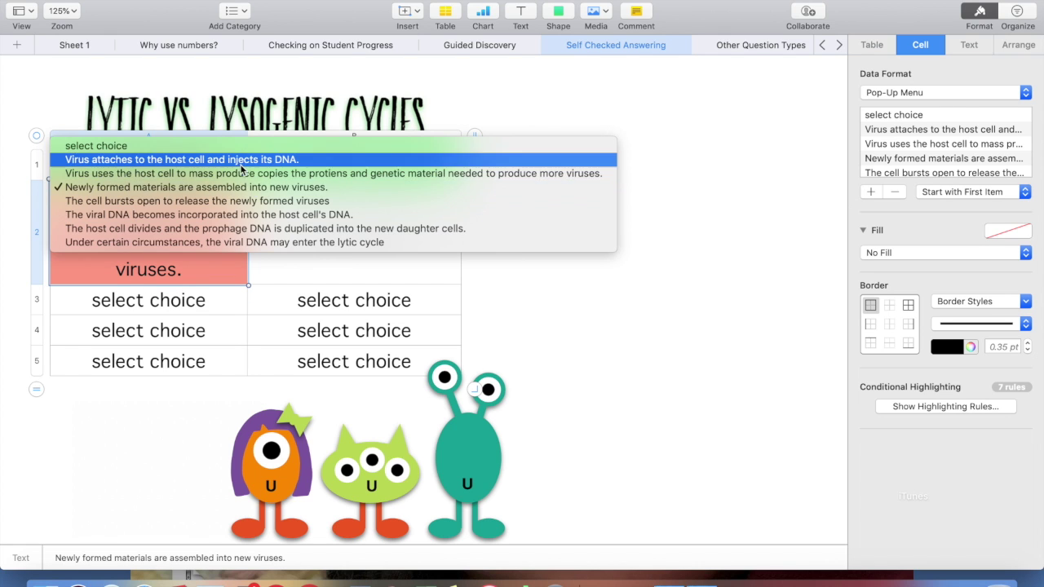
pyautogui.click(240, 162)
# Step: Try the answer "The cell bursts open to release the newly formed viruses" in the second Lytic Cycle cell
pyautogui.click(225, 281)
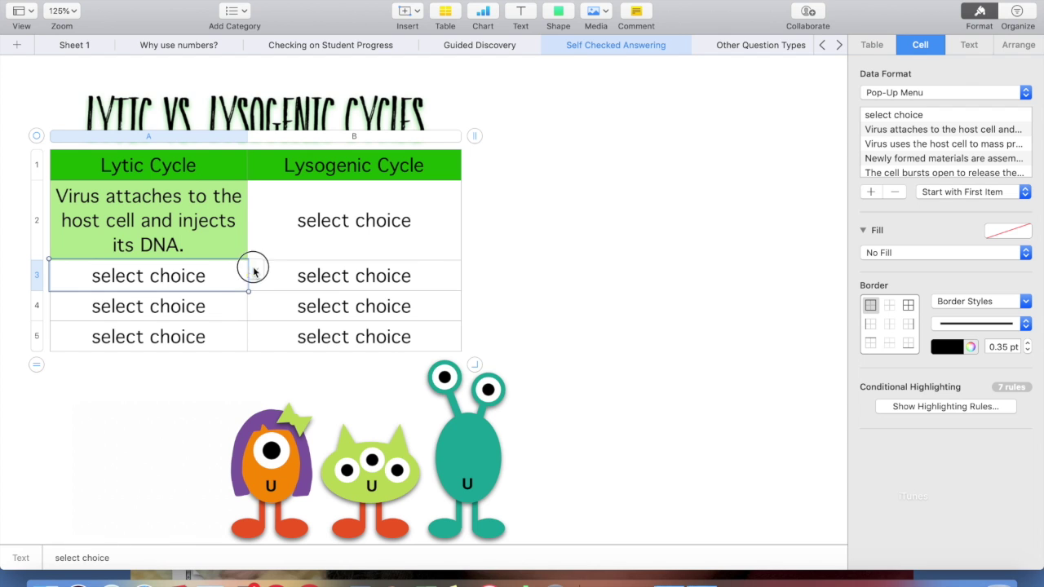
pyautogui.click(251, 272)
pyautogui.click(236, 295)
pyautogui.click(253, 265)
pyautogui.click(240, 300)
# Step: Set the second Lytic Cycle answer to "Virus uses the host cell to mass produce copies the protiens and genetic material needed to produce more viruses."
pyautogui.click(255, 270)
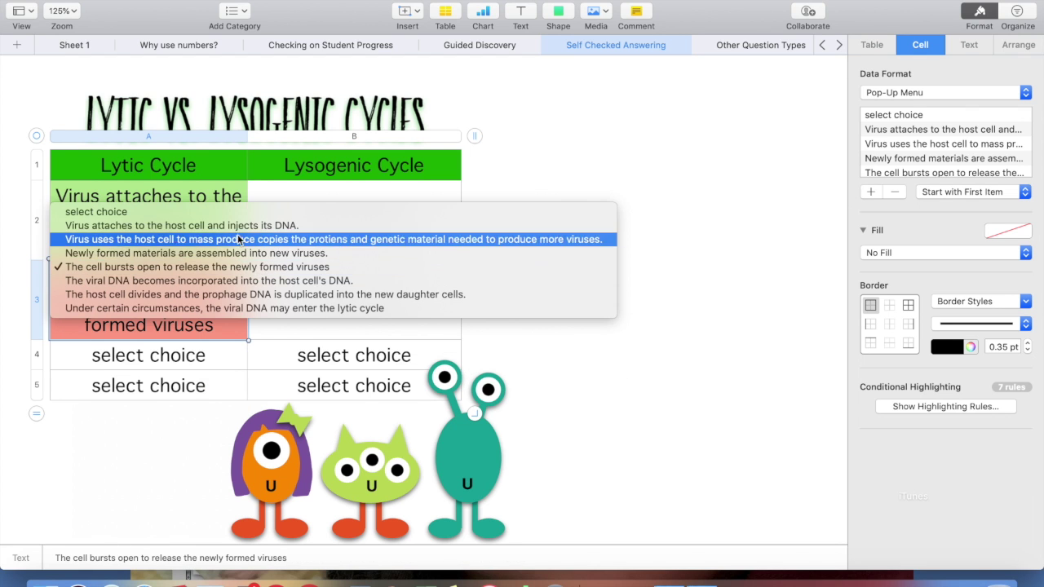
pyautogui.click(236, 239)
pyautogui.click(535, 238)
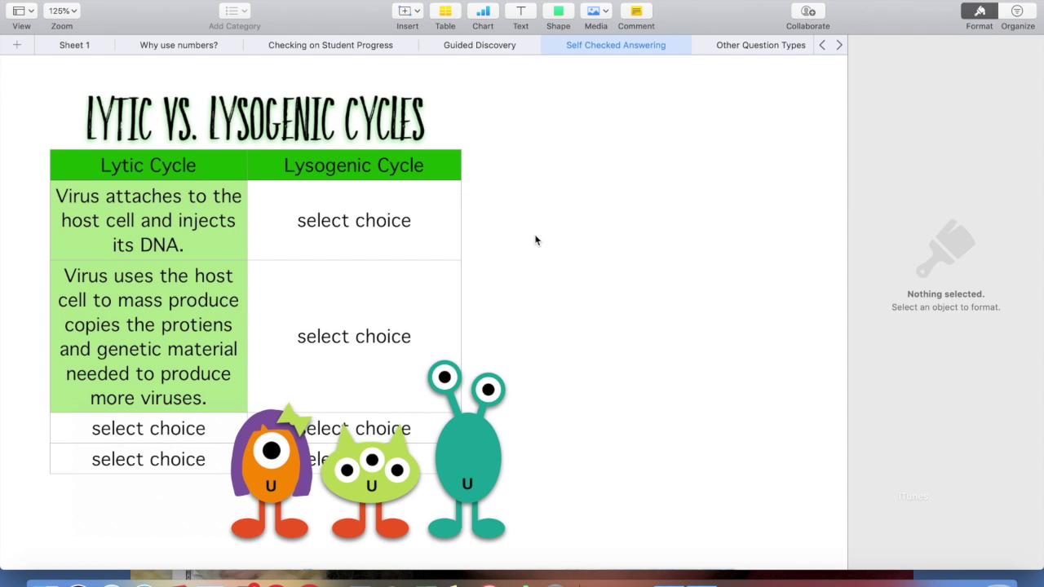
# Step: Look at the monster genetics problem further down the "Self Checked Answering" sheet
pyautogui.scroll(-5, 535, 240)
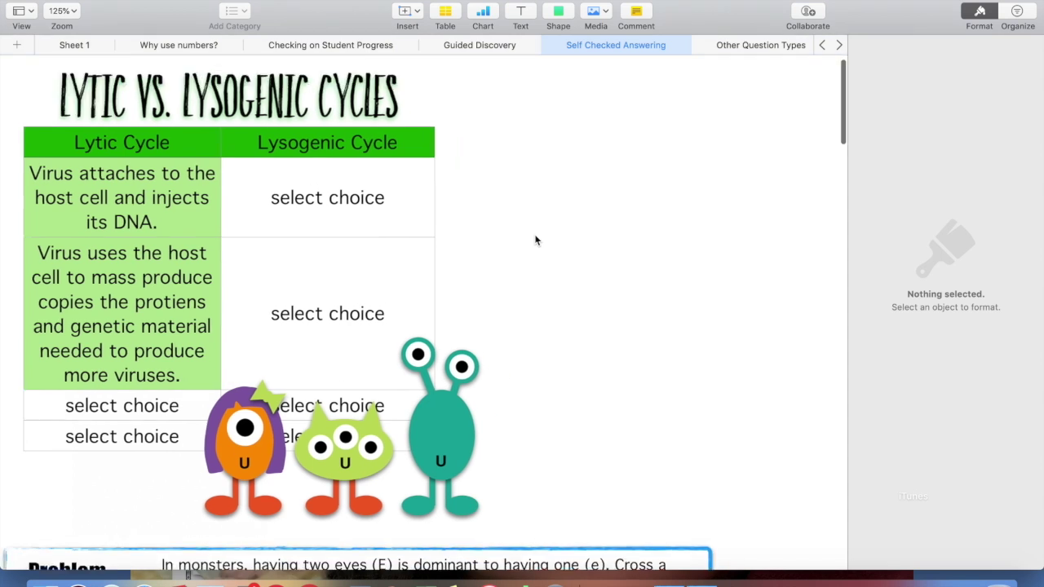